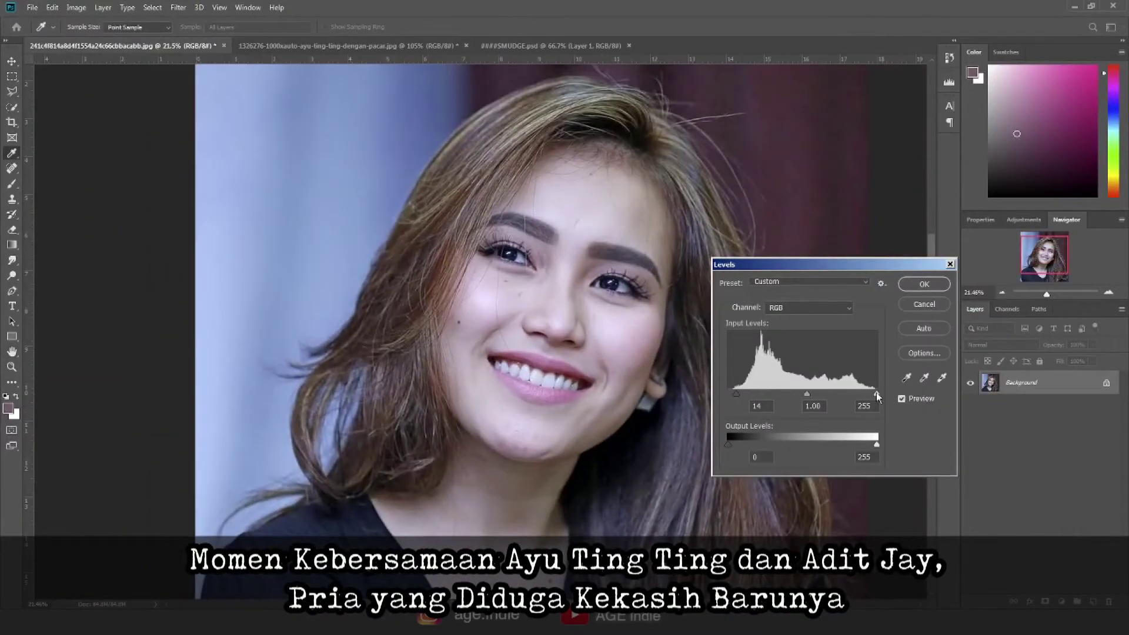
# Step: Confirm the Levels adjustment and apply Smart Sharpen to the woman's portrait
pyautogui.click(924, 284)
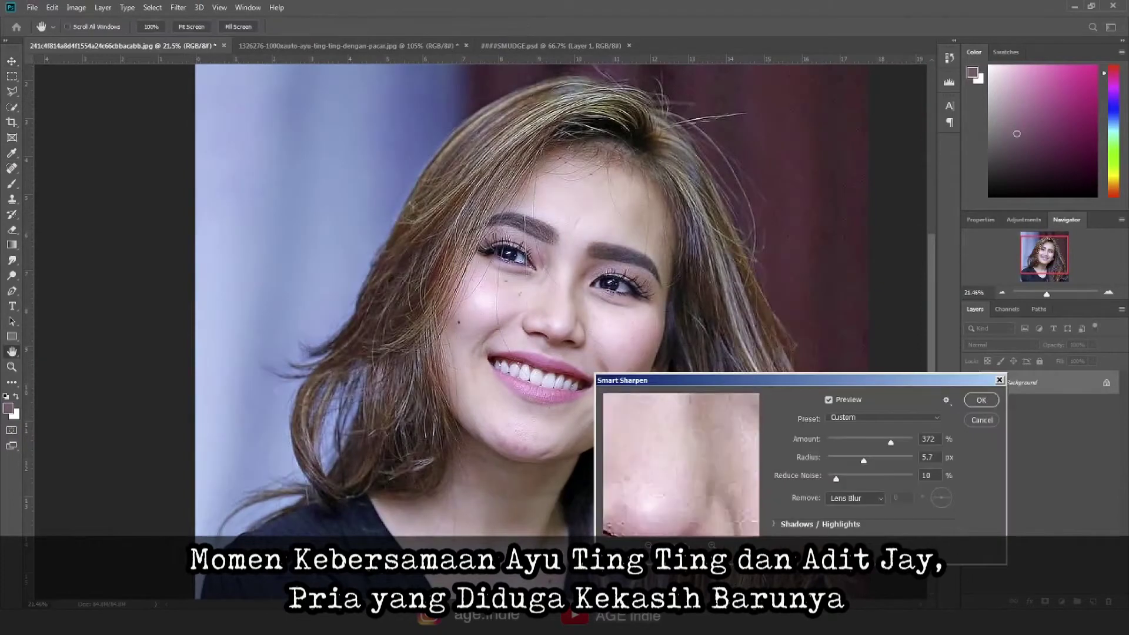
pyautogui.click(609, 288)
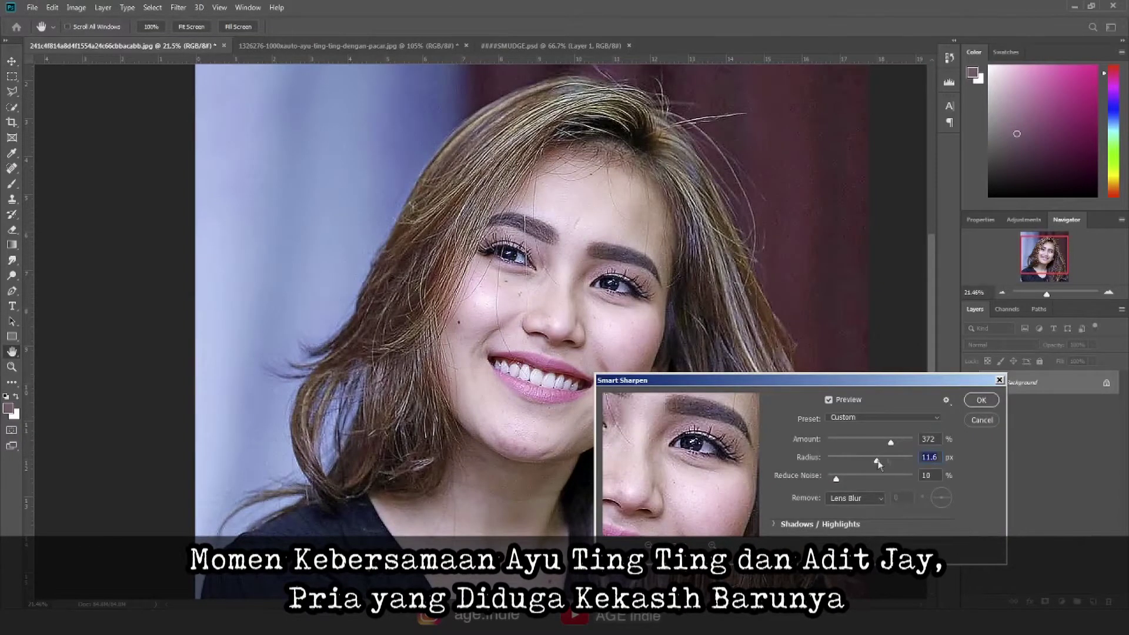
pyautogui.click(981, 400)
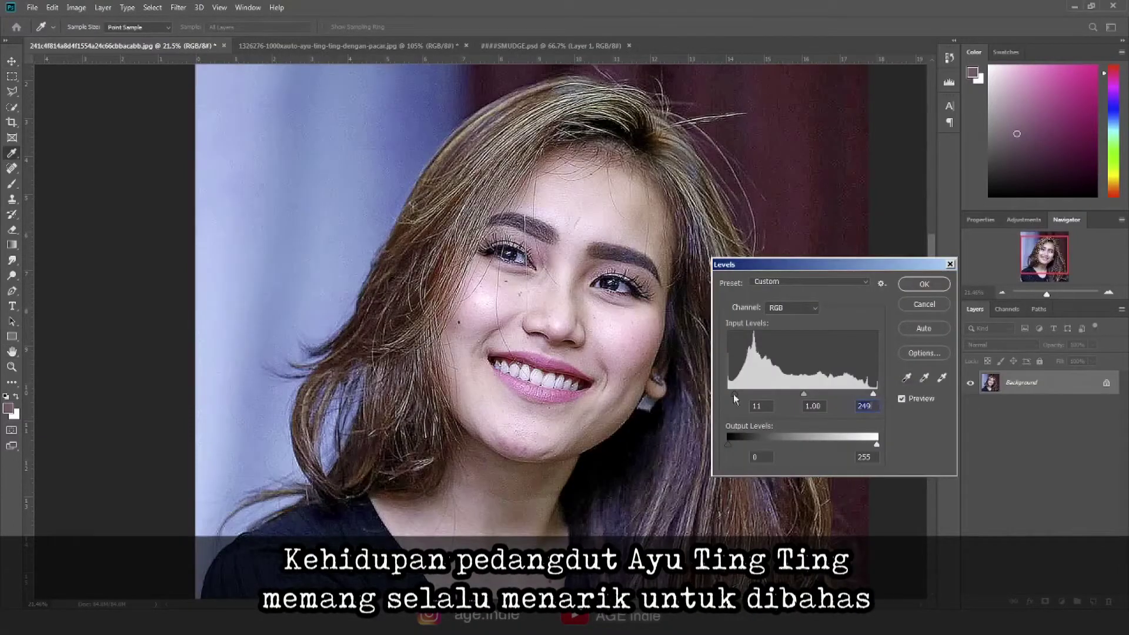
# Step: Merge a High Pass detail layer and apply Camera Raw with Clarity +50
pyautogui.press('Return')
pyautogui.press('v')
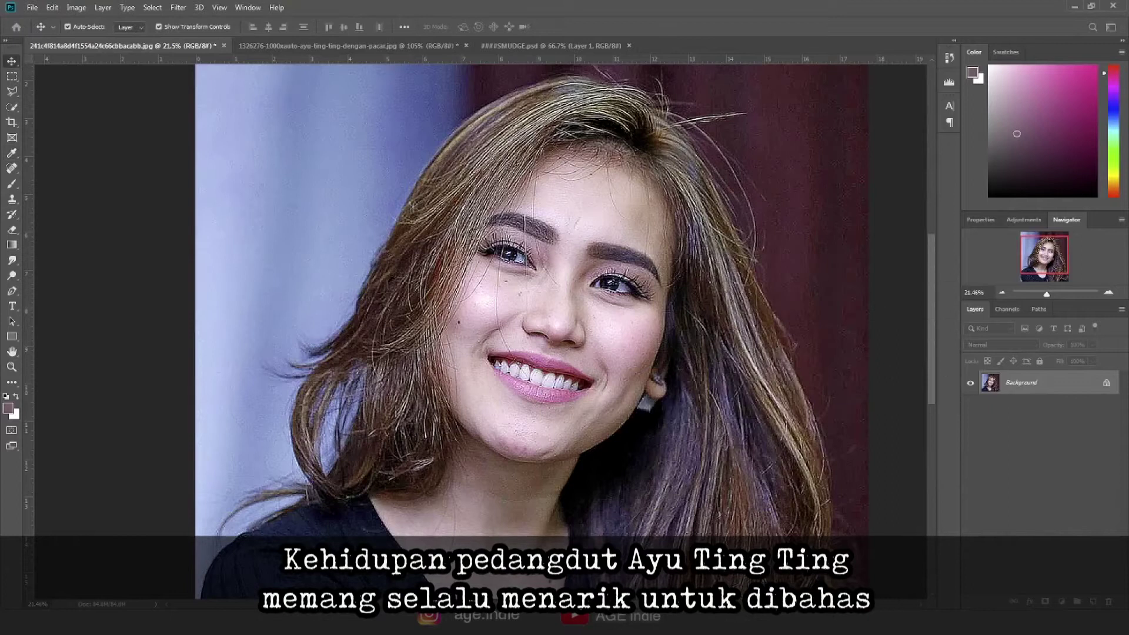
pyautogui.hotkey('ctrl', 'shift', 'a')
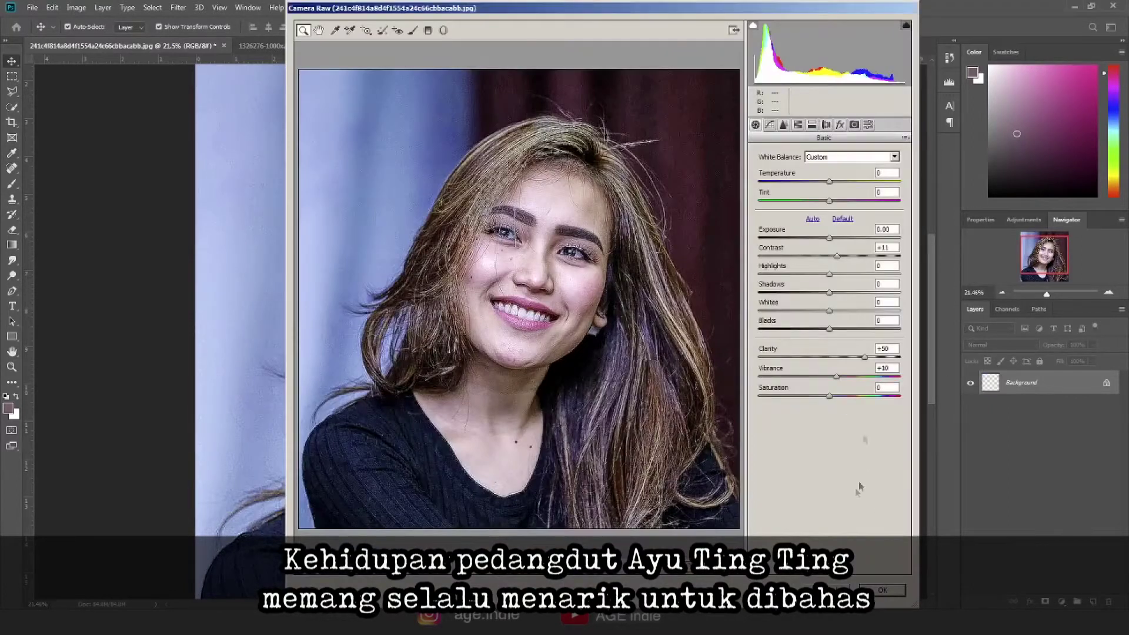
pyautogui.click(882, 590)
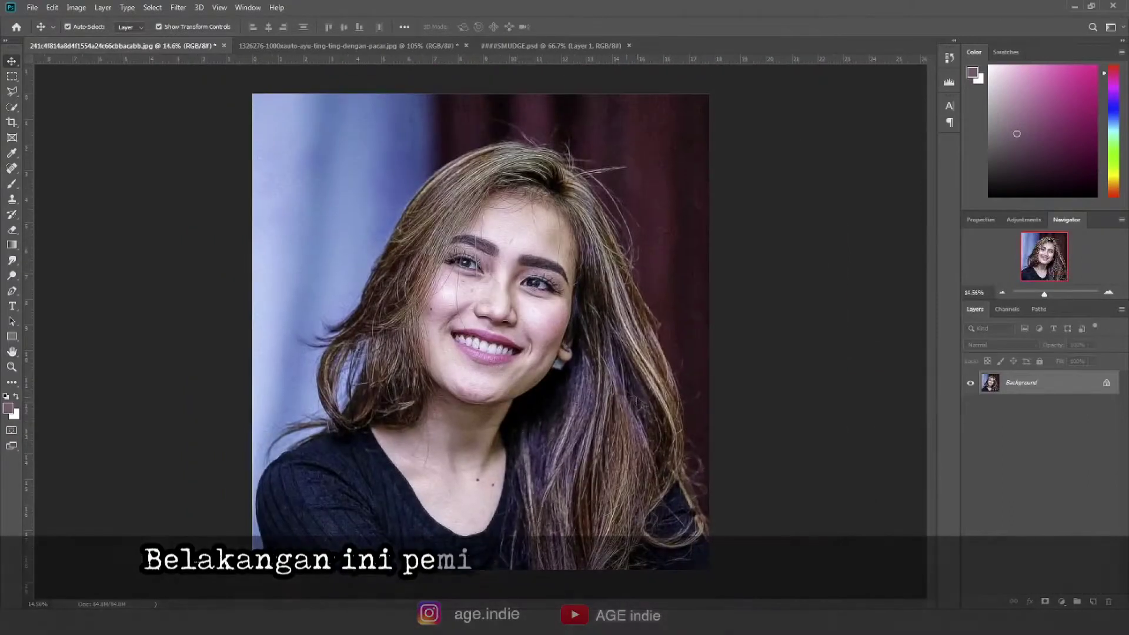
# Step: Resize the man's photo, apply Levels, then apply Smart Sharpen
pyautogui.hotkey('ctrl', 'alt', 'i')
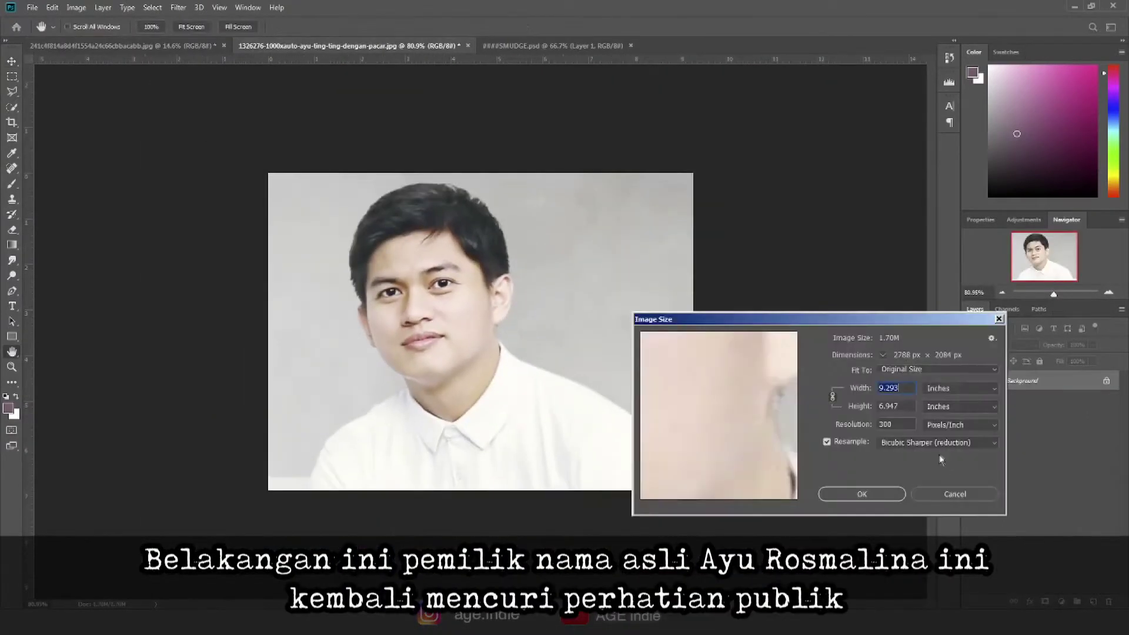
pyautogui.press('Return')
pyautogui.hotkey('ctrl', 'l')
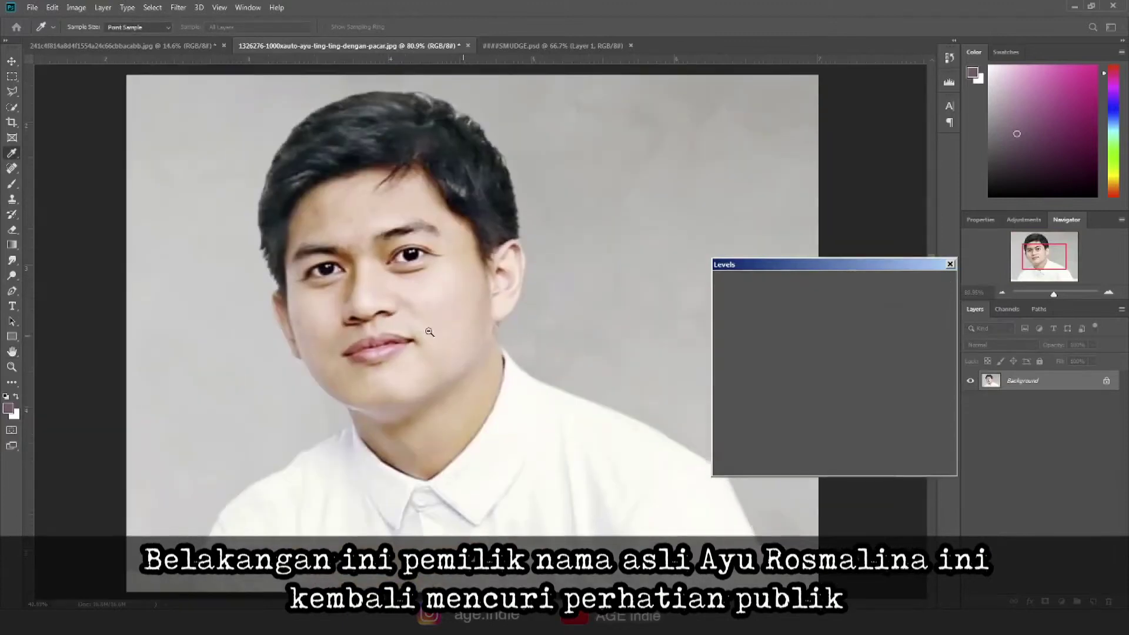
pyautogui.click(925, 284)
pyautogui.hotkey('ctrl', 'alt', 'f')
pyautogui.click(419, 252)
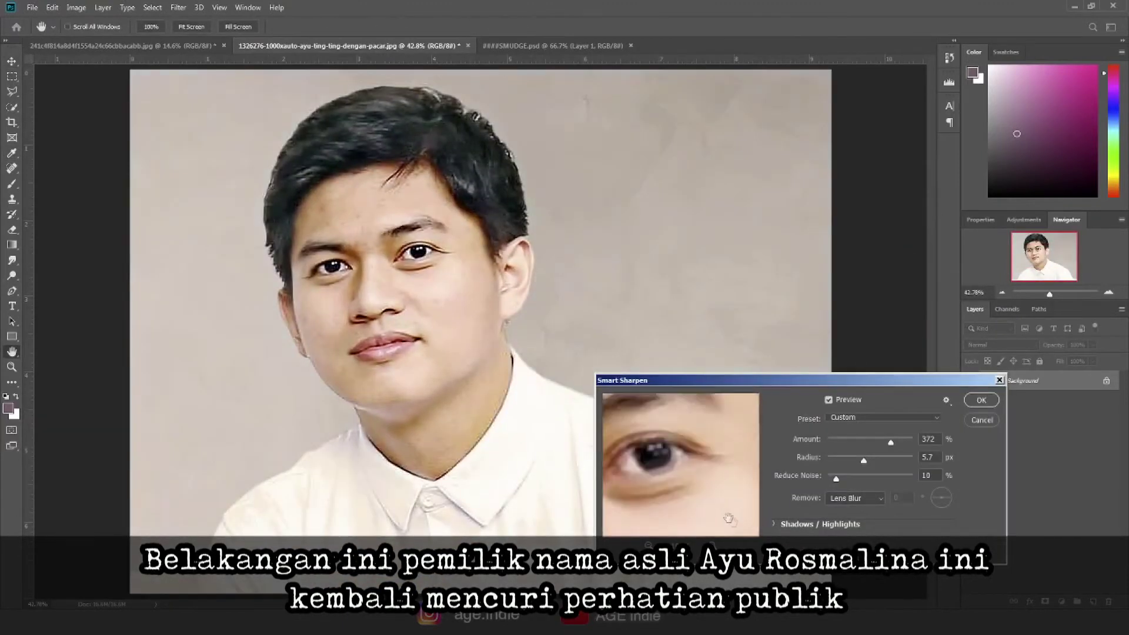
pyautogui.press('Return')
# Step: Add High Pass on a duplicate layer, run Camera Raw, and apply the Oil Paint filter
pyautogui.hotkey('ctrl', 'j')
pyautogui.press('v')
pyautogui.press('Return')
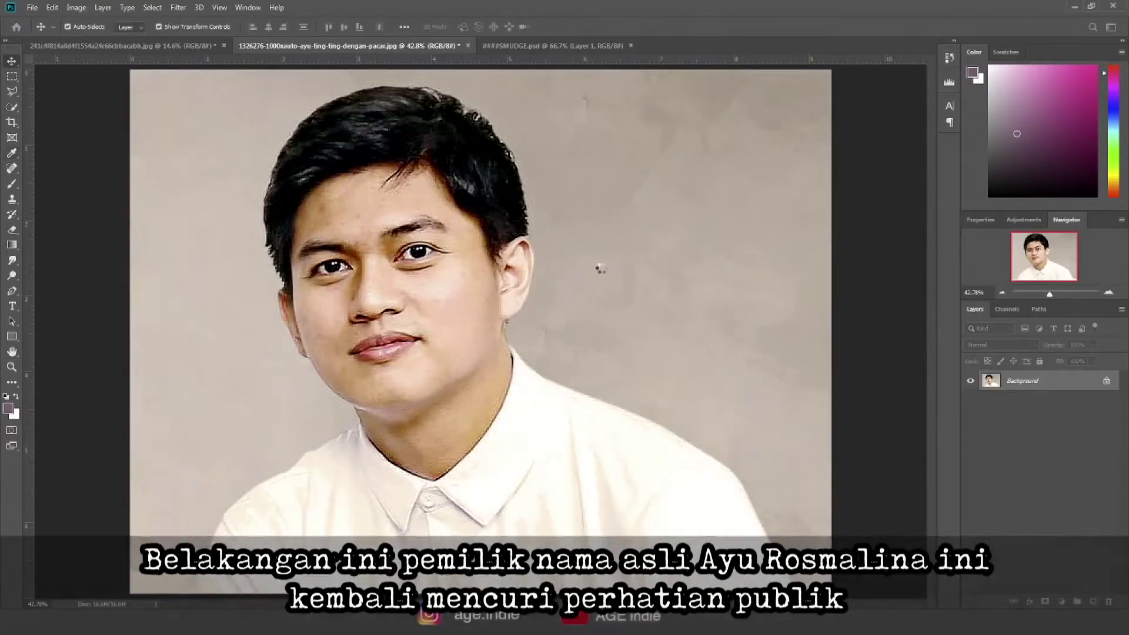
pyautogui.hotkey('ctrl', 'shift', 'a')
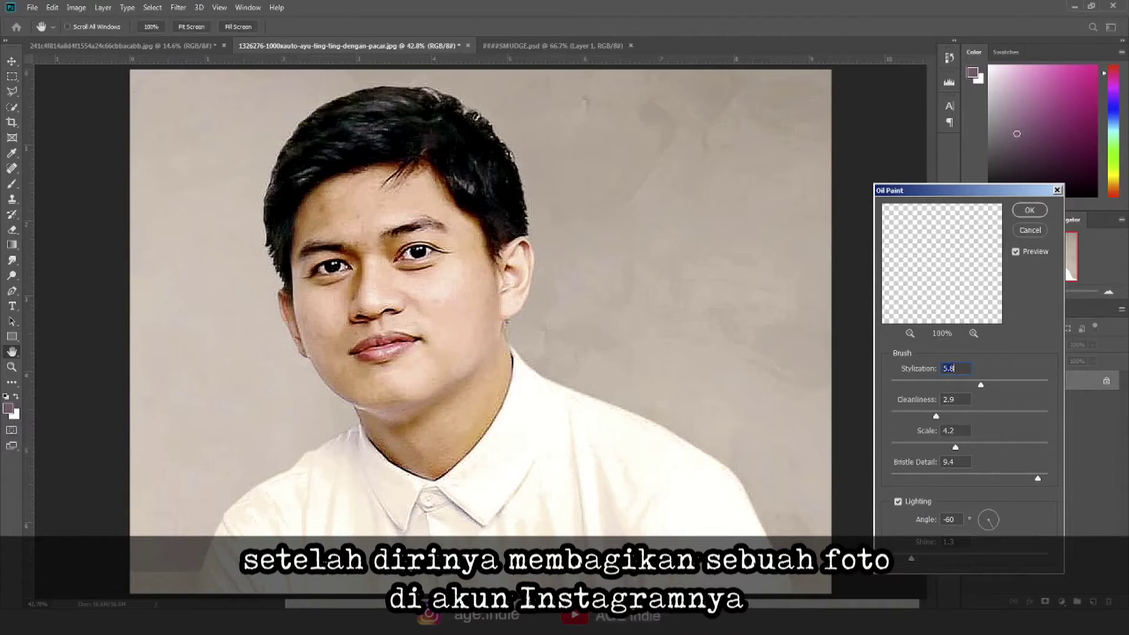
pyautogui.click(1028, 210)
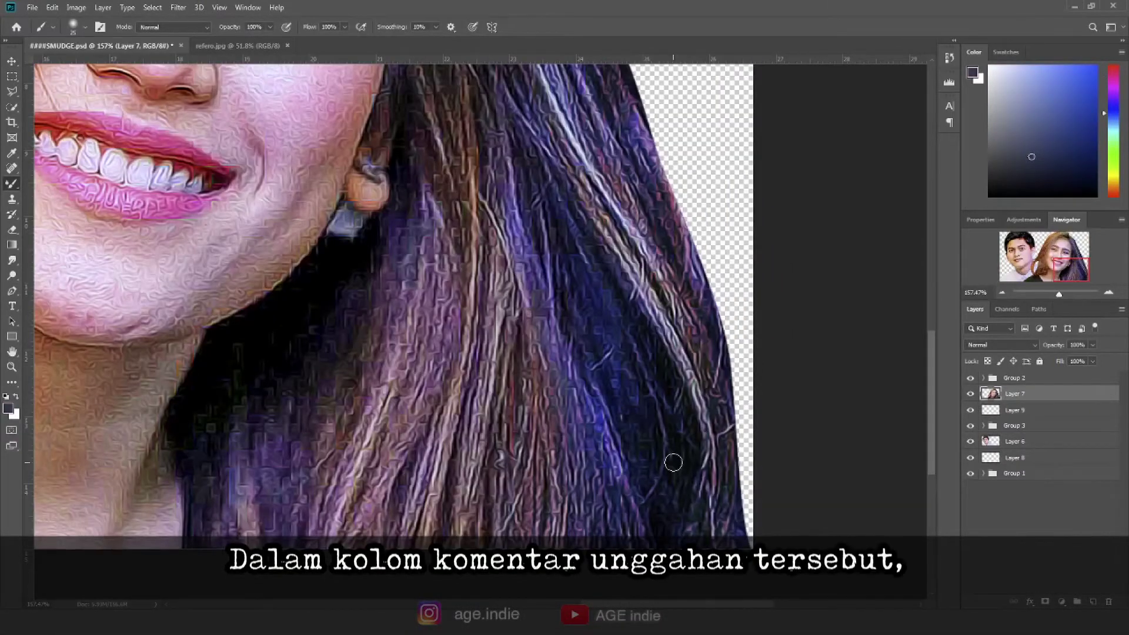
# Step: Use the Mixer Brush to pull the right hair edge outward into wispy strands
pyautogui.hotkey('shift', 'b')
pyautogui.moveTo(732, 400); pyautogui.dragTo(735, 451)
pyautogui.moveTo(697, 227); pyautogui.dragTo(744, 326)
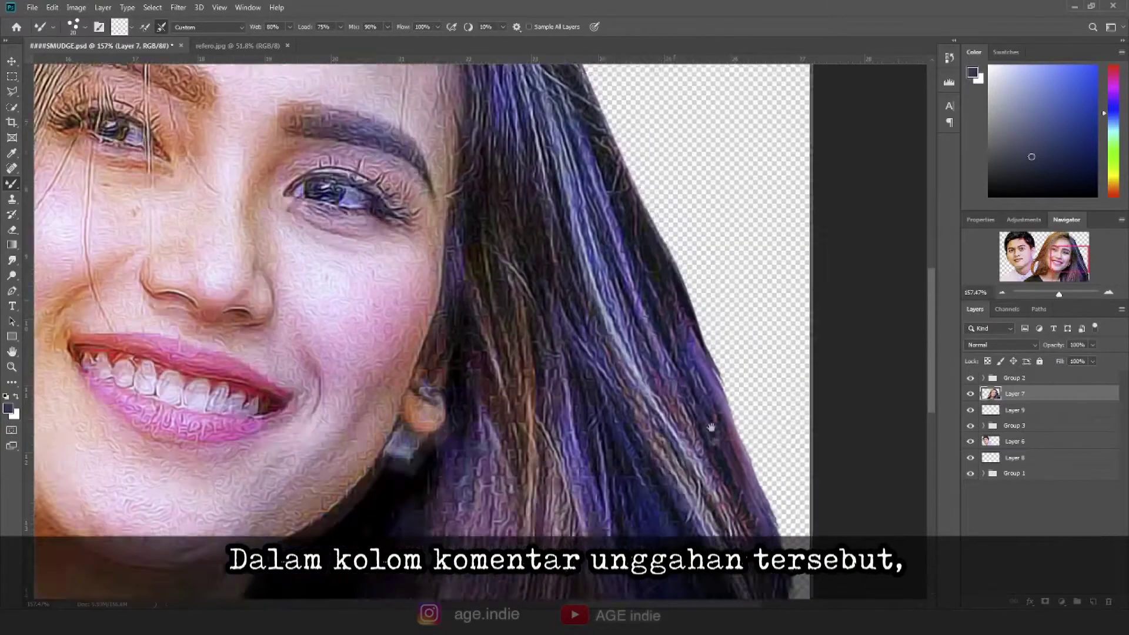
pyautogui.moveTo(713, 268); pyautogui.dragTo(737, 491)
pyautogui.moveTo(705, 376); pyautogui.dragTo(744, 523)
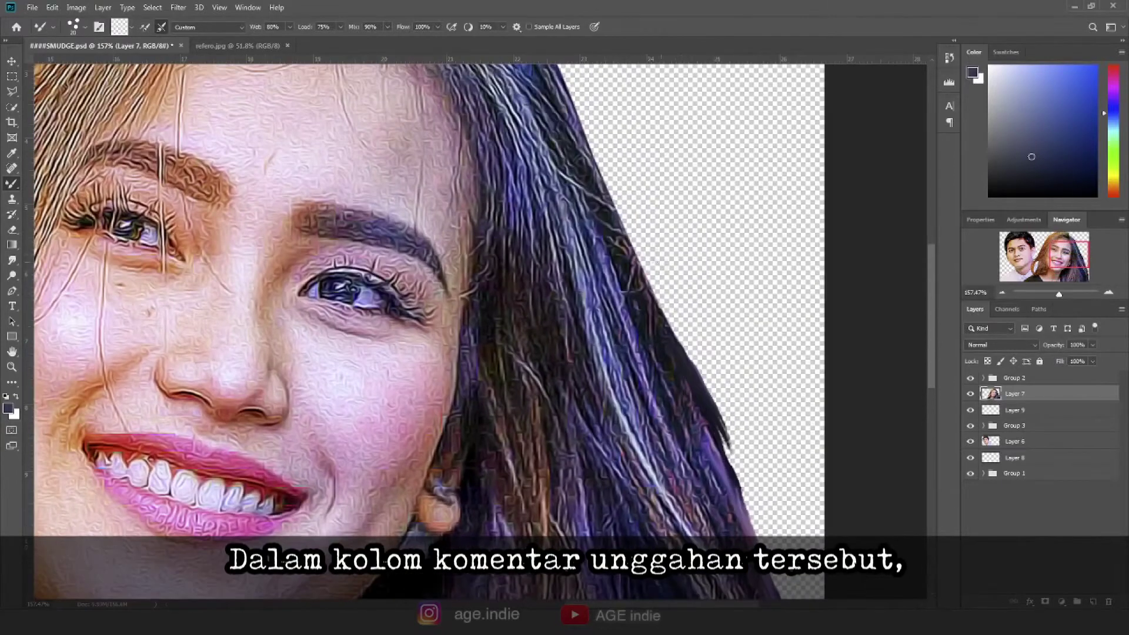
pyautogui.moveTo(682, 347); pyautogui.dragTo(739, 449)
pyautogui.moveTo(641, 276)
pyautogui.mouseDown()
pyautogui.moveTo(729, 447)
pyautogui.moveTo(679, 380)
pyautogui.mouseUp()
pyautogui.moveTo(697, 397)
pyautogui.mouseDown()
pyautogui.moveTo(510, 126)
pyautogui.moveTo(597, 247)
pyautogui.mouseUp()
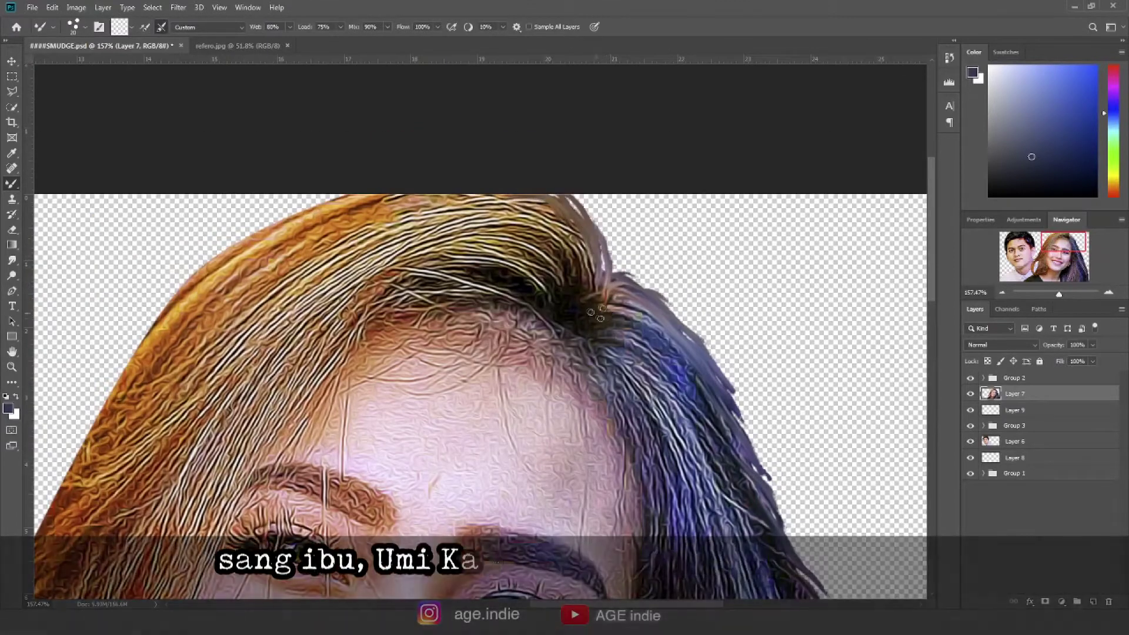
# Step: Blend the orange hair's outer and left edges outward and downward with the Mixer Brush
pyautogui.moveTo(493, 263)
pyautogui.mouseDown()
pyautogui.moveTo(793, 205)
pyautogui.moveTo(789, 218)
pyautogui.mouseUp()
pyautogui.moveTo(646, 162)
pyautogui.mouseDown()
pyautogui.moveTo(347, 494)
pyautogui.moveTo(497, 321)
pyautogui.moveTo(376, 412)
pyautogui.mouseUp()
pyautogui.moveTo(418, 336); pyautogui.dragTo(359, 470)
pyautogui.moveTo(400, 382); pyautogui.dragTo(318, 517)
pyautogui.moveTo(514, 445)
pyautogui.mouseDown()
pyautogui.moveTo(576, 242)
pyautogui.moveTo(573, 190)
pyautogui.mouseUp()
pyautogui.moveTo(506, 307); pyautogui.dragTo(479, 441)
pyautogui.moveTo(494, 376); pyautogui.dragTo(450, 482)
pyautogui.moveTo(490, 294)
pyautogui.mouseDown()
pyautogui.moveTo(421, 388)
pyautogui.moveTo(406, 529)
pyautogui.mouseUp()
pyautogui.scroll(-2, 662, 307)
pyautogui.scroll(-1, 662, 308)
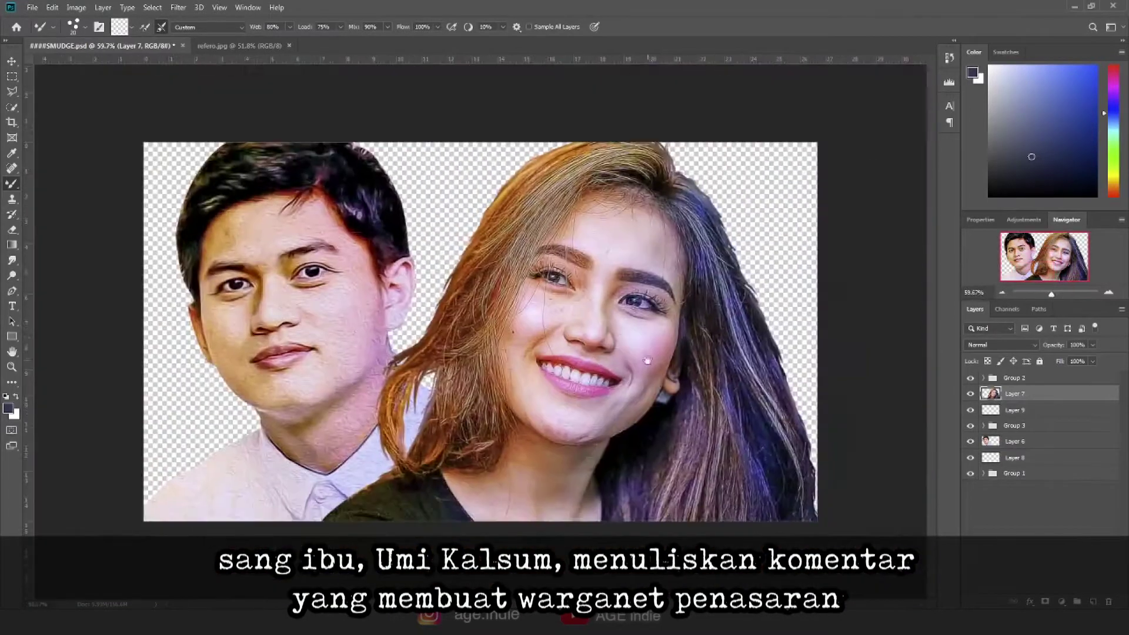
pyautogui.scroll(1, 841, 320)
# Step: Paint thin dark reddish-brown strands along the right and left hair edges
pyautogui.moveTo(912, 409); pyautogui.dragTo(830, 310)
pyautogui.moveTo(794, 189); pyautogui.dragTo(857, 293)
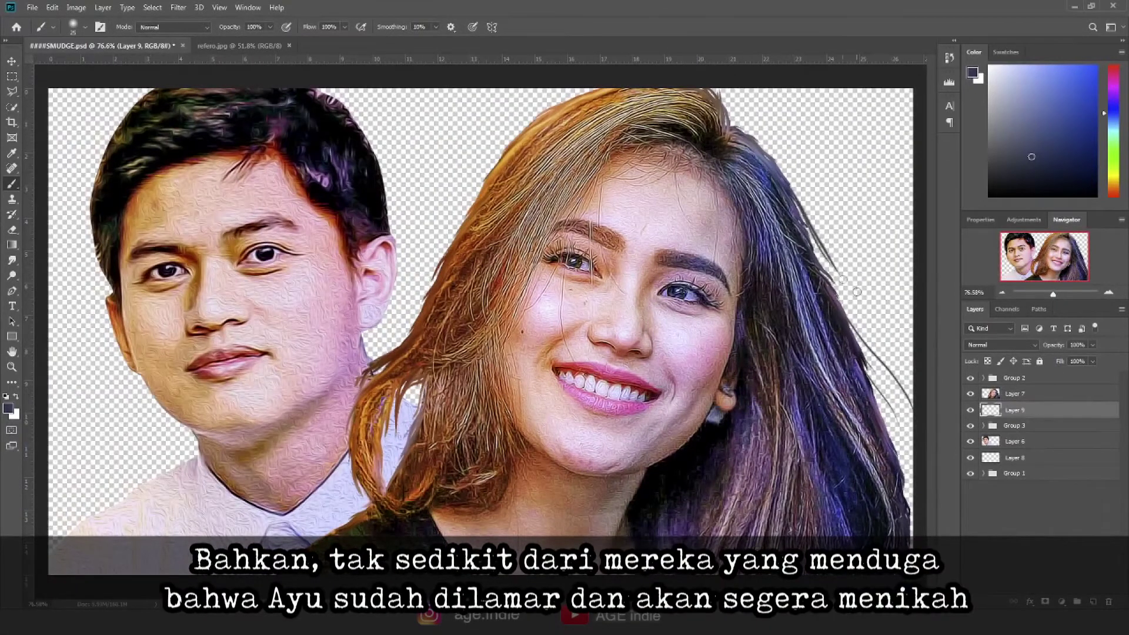
pyautogui.keyDown('alt'); pyautogui.click(556, 100); pyautogui.keyUp('alt')
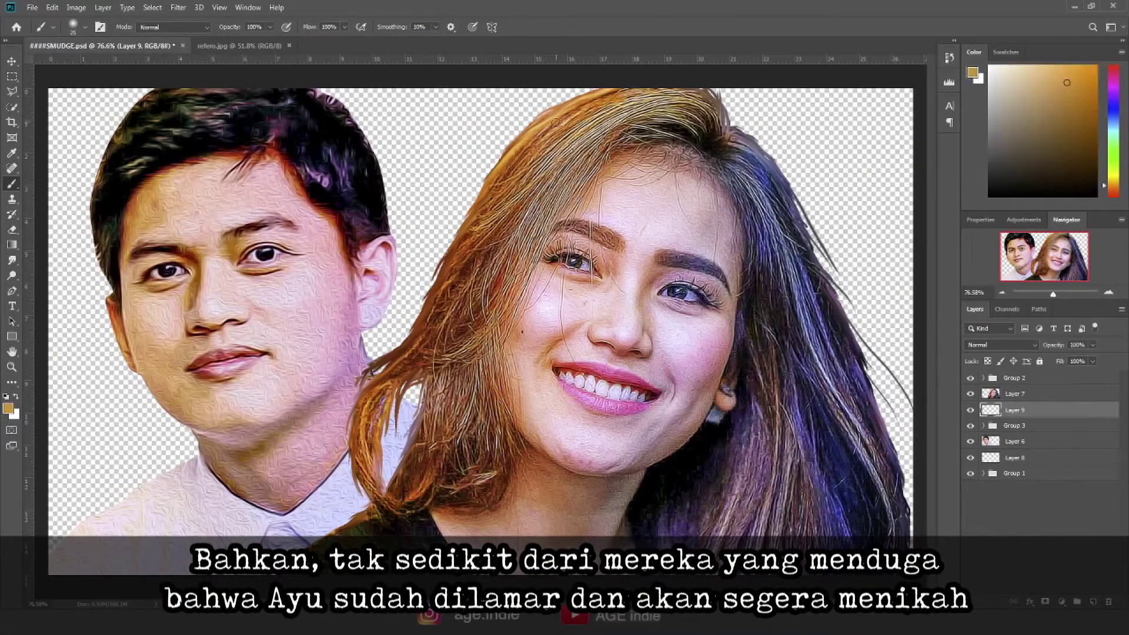
pyautogui.hotkey('ctrl', 'z')
pyautogui.keyDown('alt'); pyautogui.click(563, 100); pyautogui.keyUp('alt')
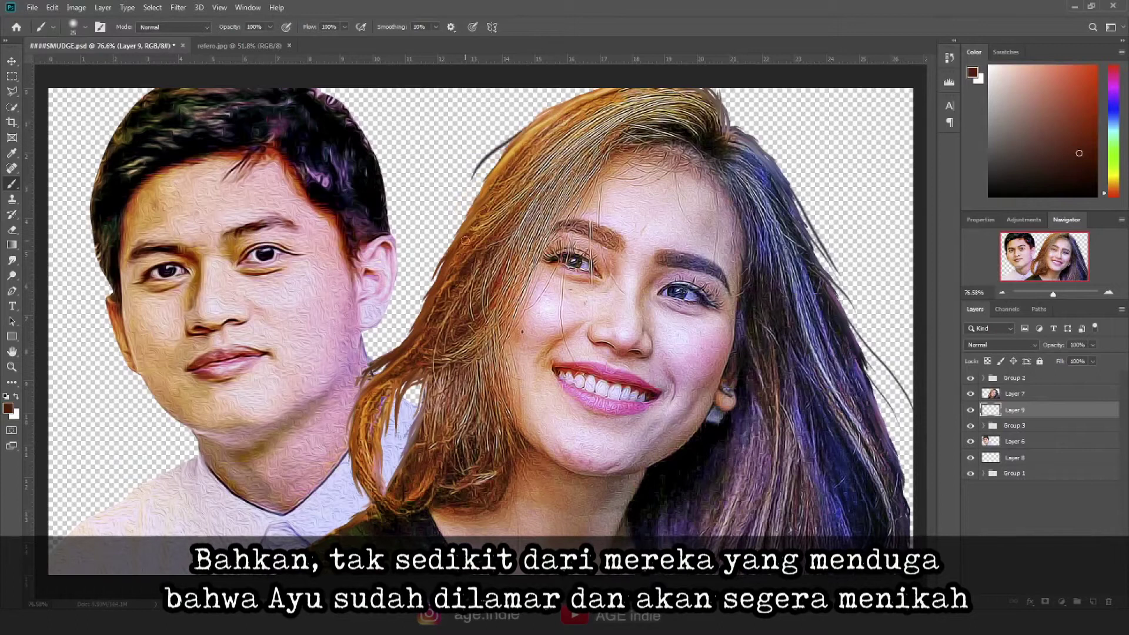
pyautogui.moveTo(406, 359); pyautogui.dragTo(335, 442)
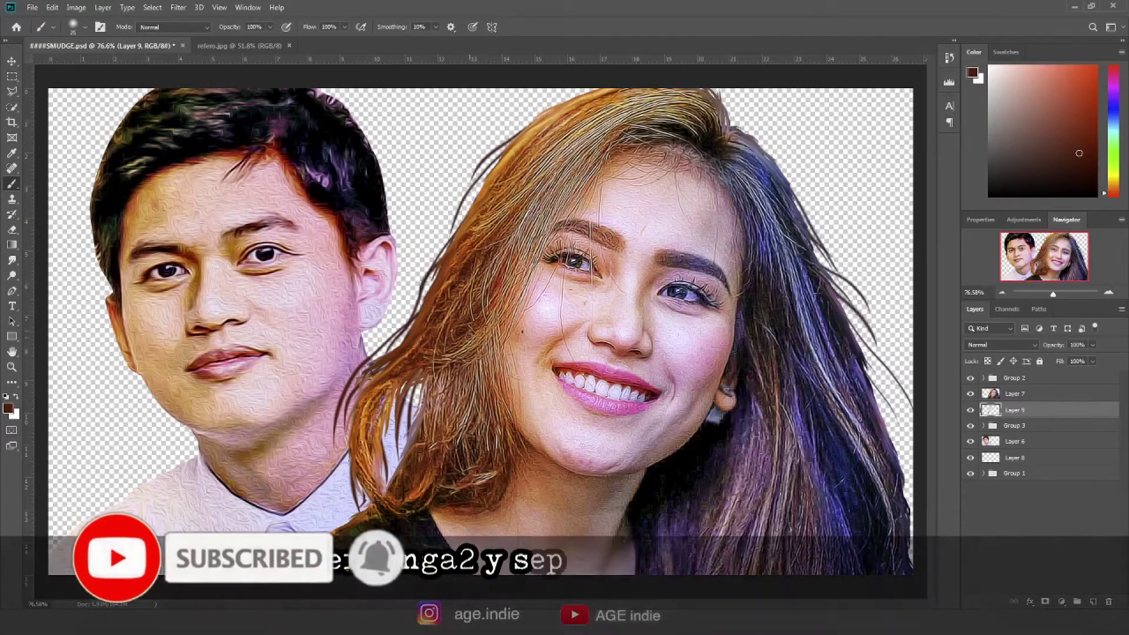
# Step: Merge Layer 9 down and lock Layer 7, the woman's layer
pyautogui.rightClick(1044, 414)
pyautogui.press('Escape')
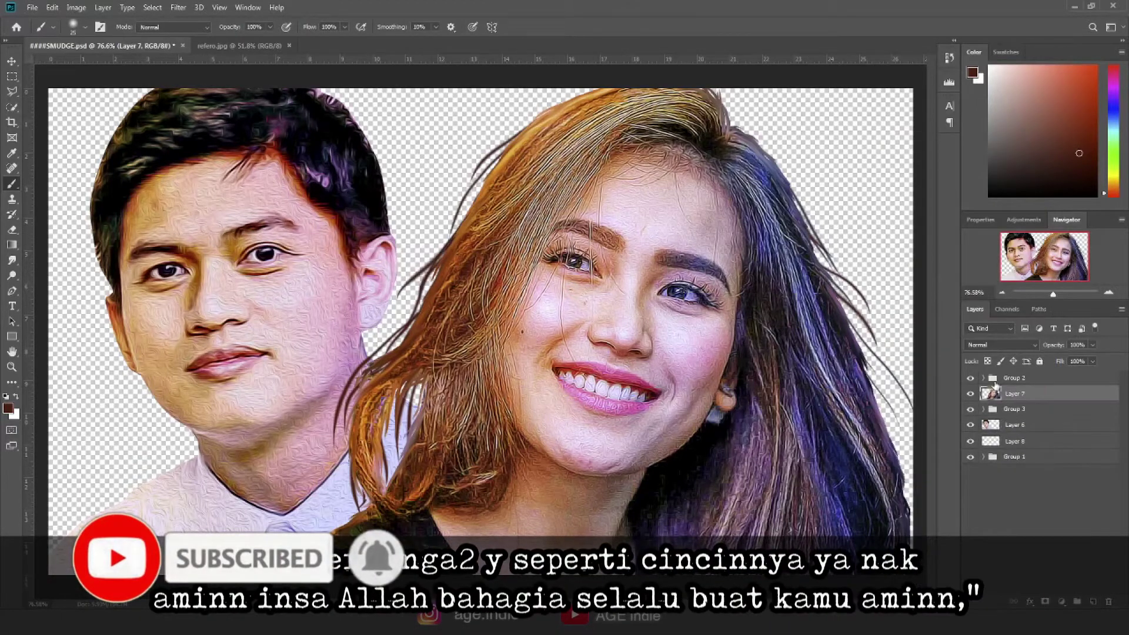
pyautogui.keyDown('ctrl'); pyautogui.click(1018, 394); pyautogui.keyUp('ctrl')
pyautogui.rightClick(1023, 394)
pyautogui.click(989, 364)
pyautogui.click(1014, 424)
pyautogui.scroll(5, 351, 188)
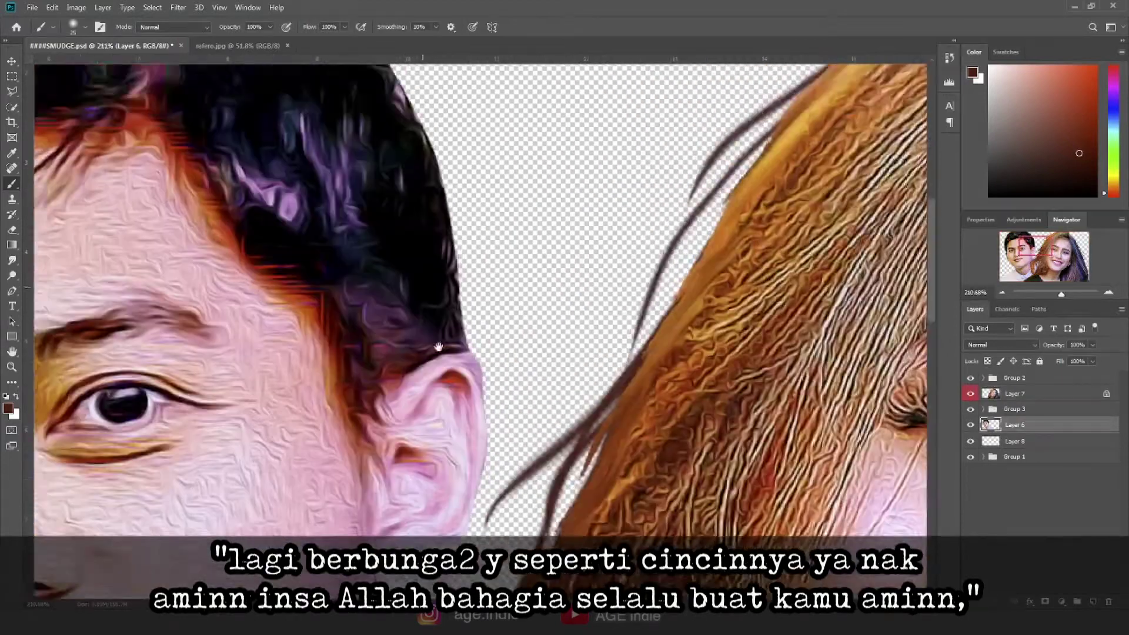
# Step: Switch to the Mixer Brush and pan across the composite
pyautogui.hotkey('shift', 'b')
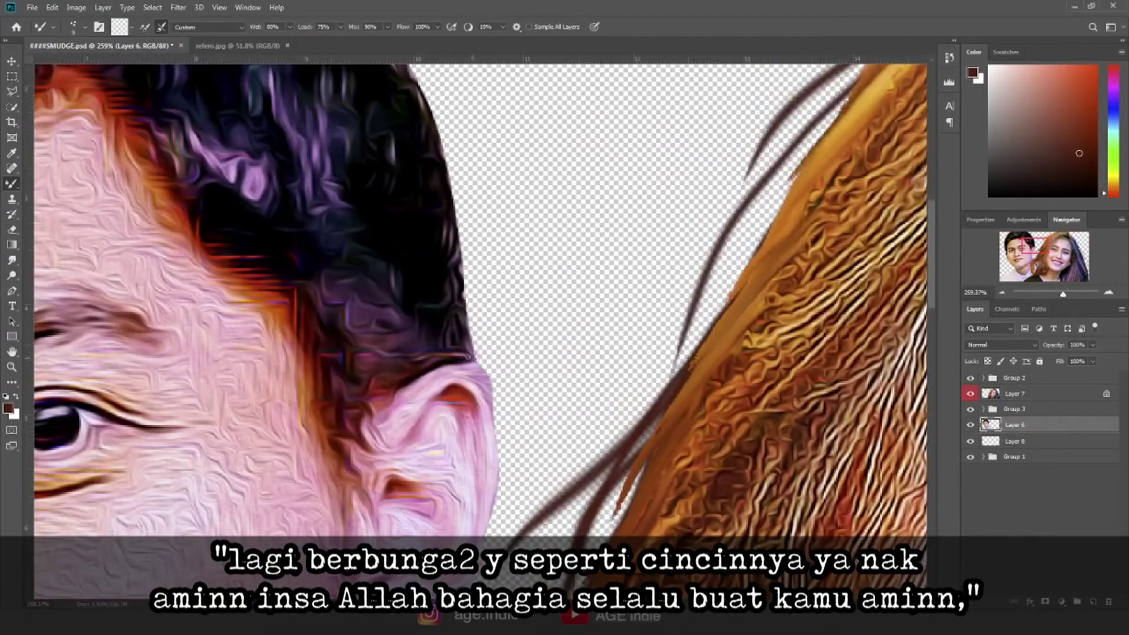
pyautogui.scroll(3, 454, 223)
pyautogui.scroll(3, 453, 223)
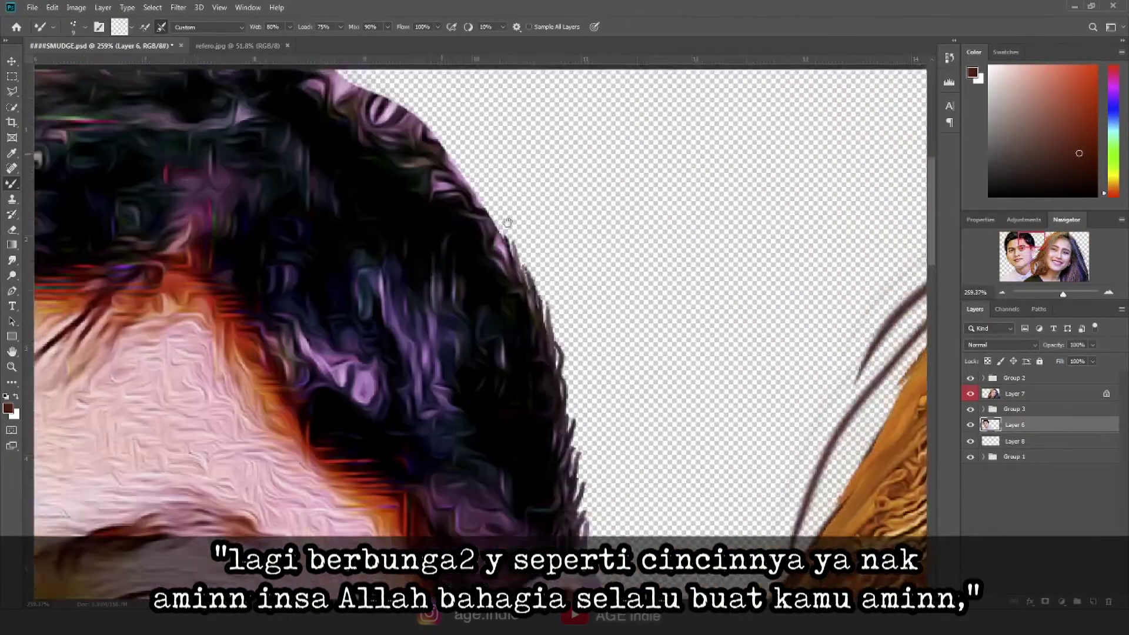
pyautogui.scroll(3, 453, 222)
pyautogui.hscroll(-5, 453, 213)
pyautogui.hscroll(-5, 453, 214)
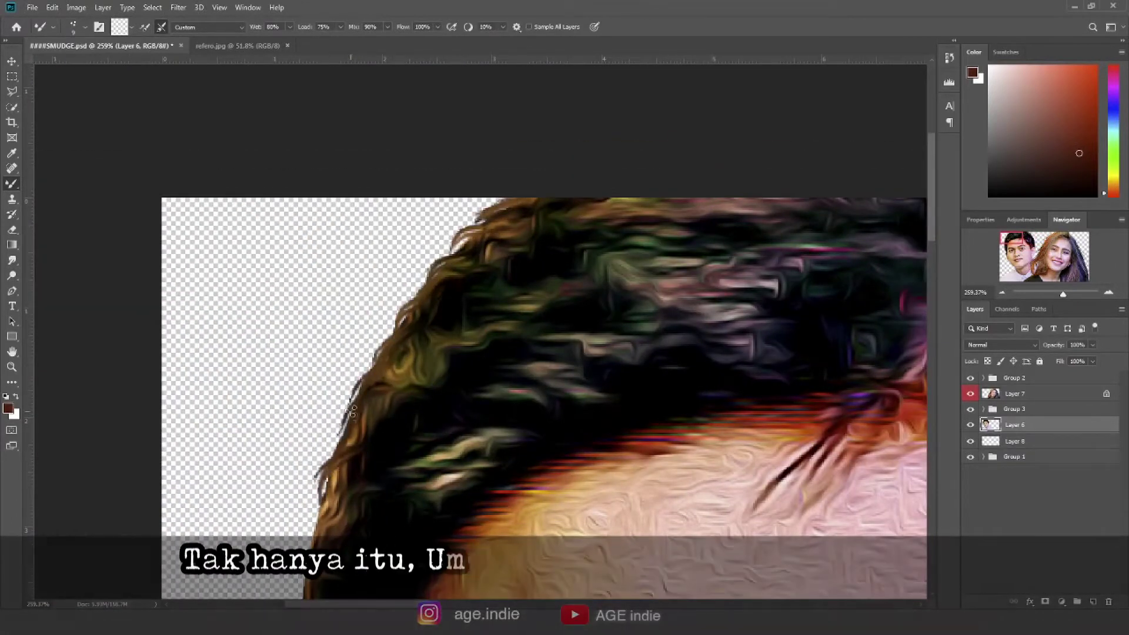
pyautogui.scroll(-2, 429, 353)
pyautogui.hscroll(-1, 429, 353)
pyautogui.scroll(-5, 507, 419)
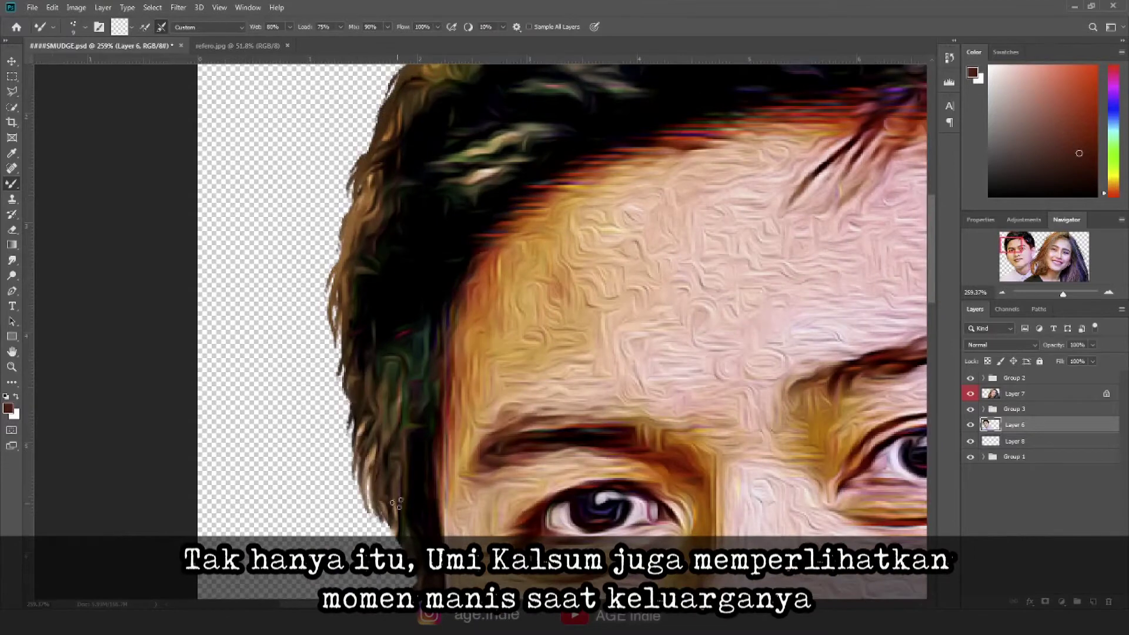
pyautogui.scroll(-2, 506, 419)
pyautogui.hscroll(-2, 506, 420)
pyautogui.scroll(-3, 507, 420)
# Step: Merge Layer 8 down, reselect Layer 7, and centre the woman's face
pyautogui.keyDown('shift'); pyautogui.click(1014, 441); pyautogui.keyUp('shift')
pyautogui.rightClick(1011, 435)
pyautogui.click(882, 504)
pyautogui.click(1015, 394)
pyautogui.moveTo(768, 423); pyautogui.dragTo(293, 406)
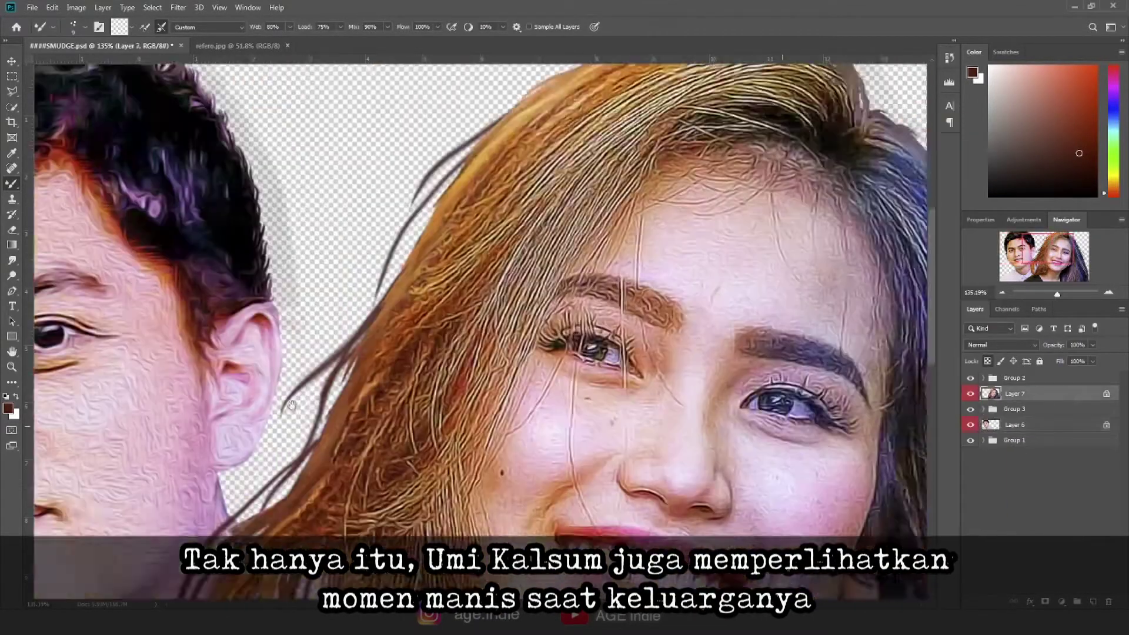
pyautogui.scroll(3, 292, 405)
pyautogui.press('r')
pyautogui.scroll(2, 528, 391)
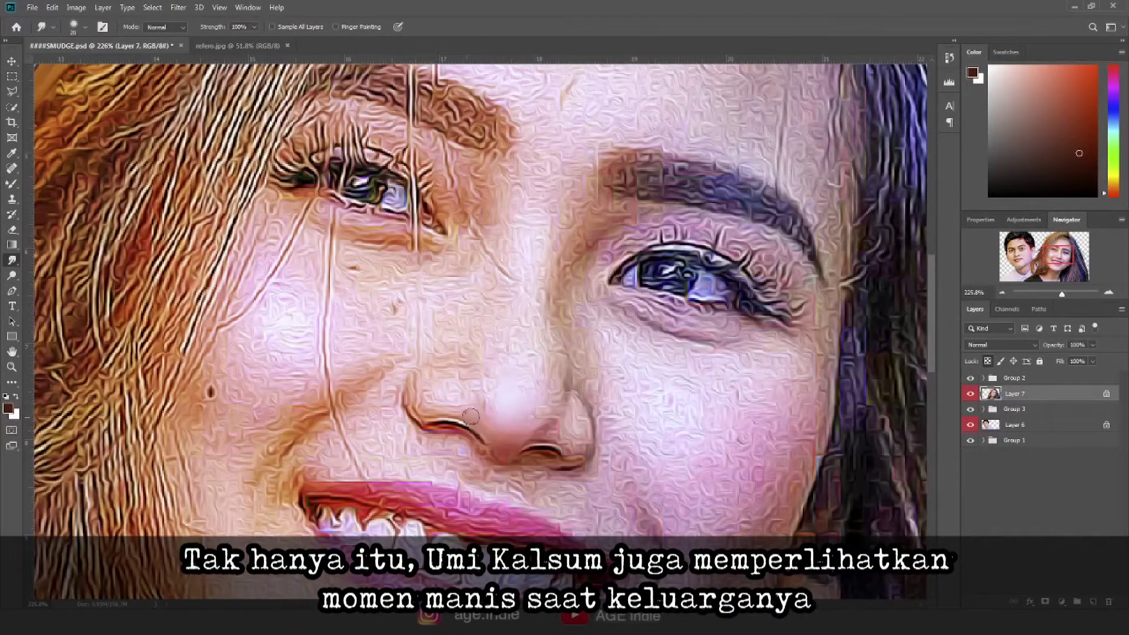
# Step: Smudge beside the nose, the nose bridge, upper-eyelid lashes, under-eye skin and cheek
pyautogui.moveTo(415, 413)
pyautogui.mouseDown()
pyautogui.moveTo(476, 357)
pyautogui.moveTo(528, 365)
pyautogui.mouseUp()
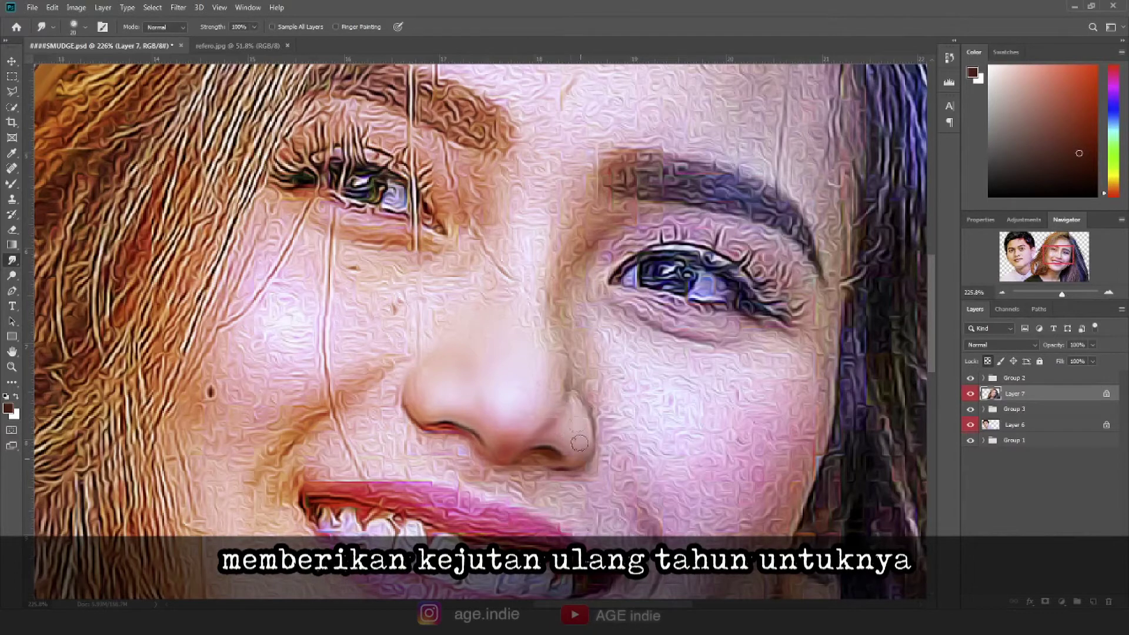
pyautogui.moveTo(556, 289)
pyautogui.mouseDown()
pyautogui.moveTo(504, 252)
pyautogui.moveTo(416, 328)
pyautogui.mouseUp()
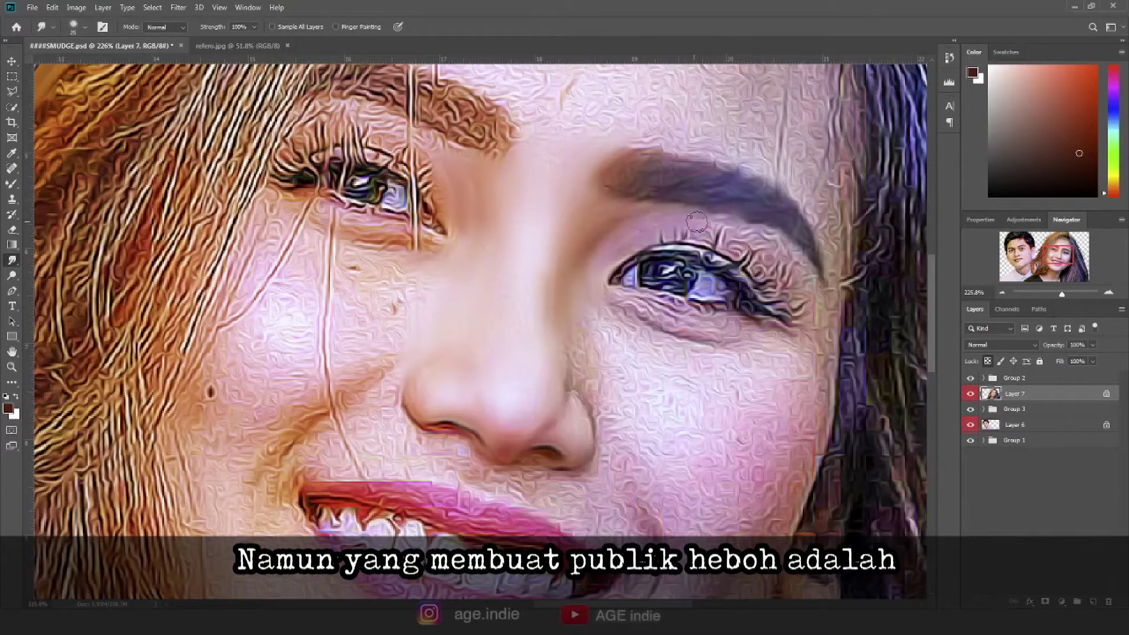
pyautogui.moveTo(671, 236)
pyautogui.mouseDown()
pyautogui.moveTo(776, 290)
pyautogui.moveTo(844, 238)
pyautogui.mouseUp()
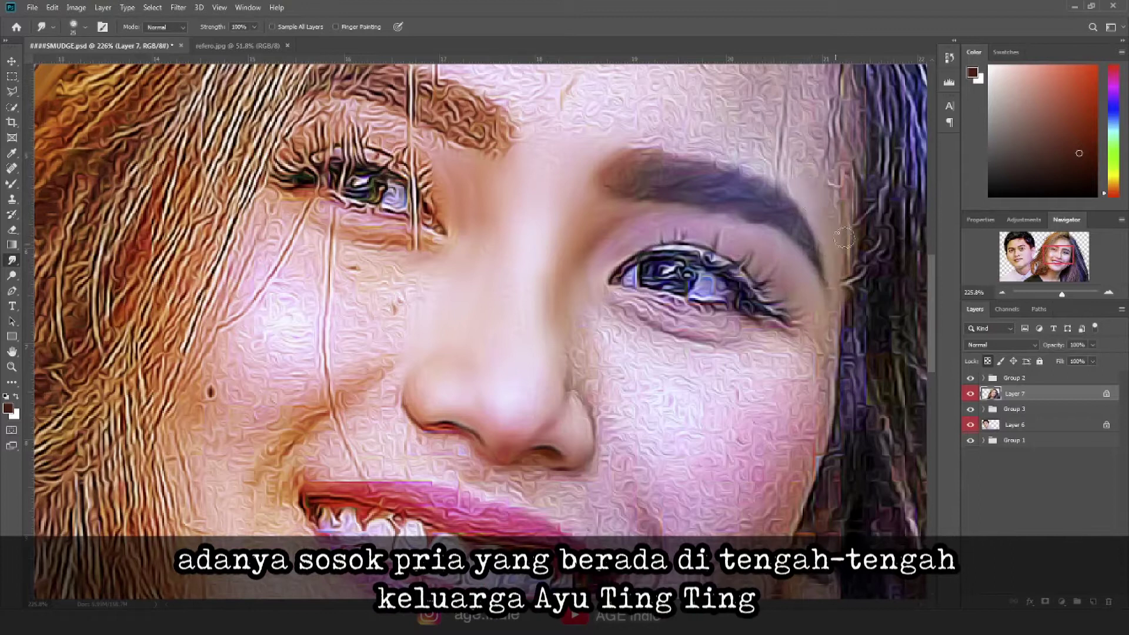
pyautogui.moveTo(633, 307); pyautogui.dragTo(638, 295)
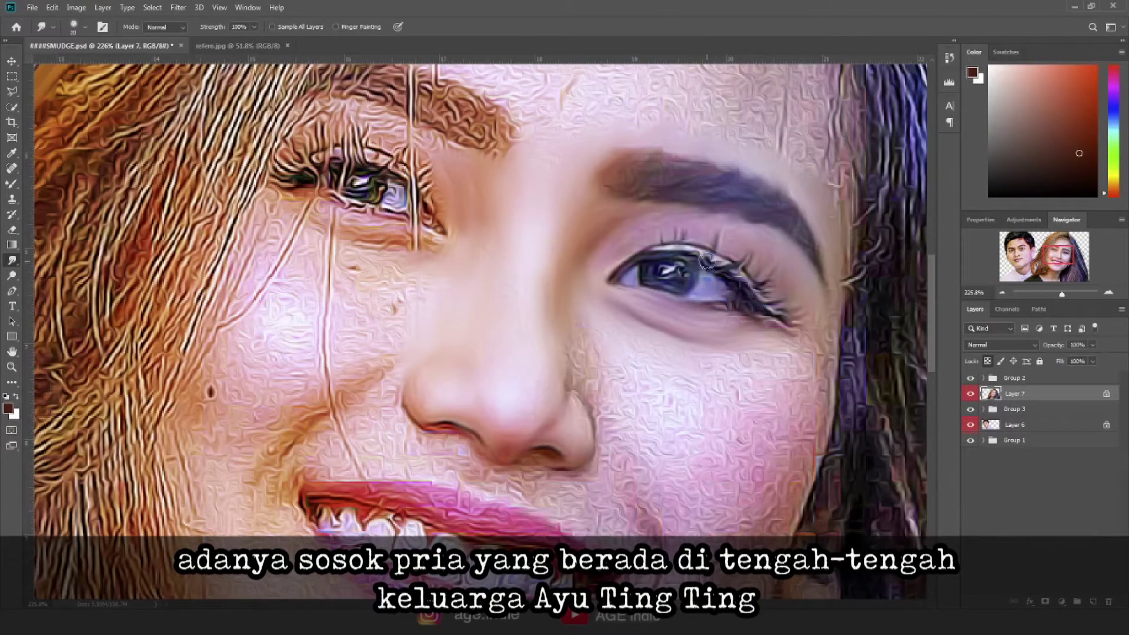
pyautogui.moveTo(578, 340)
pyautogui.mouseDown()
pyautogui.moveTo(618, 390)
pyautogui.moveTo(682, 376)
pyautogui.moveTo(635, 457)
pyautogui.moveTo(675, 473)
pyautogui.moveTo(693, 435)
pyautogui.moveTo(819, 368)
pyautogui.moveTo(821, 447)
pyautogui.moveTo(728, 501)
pyautogui.mouseUp()
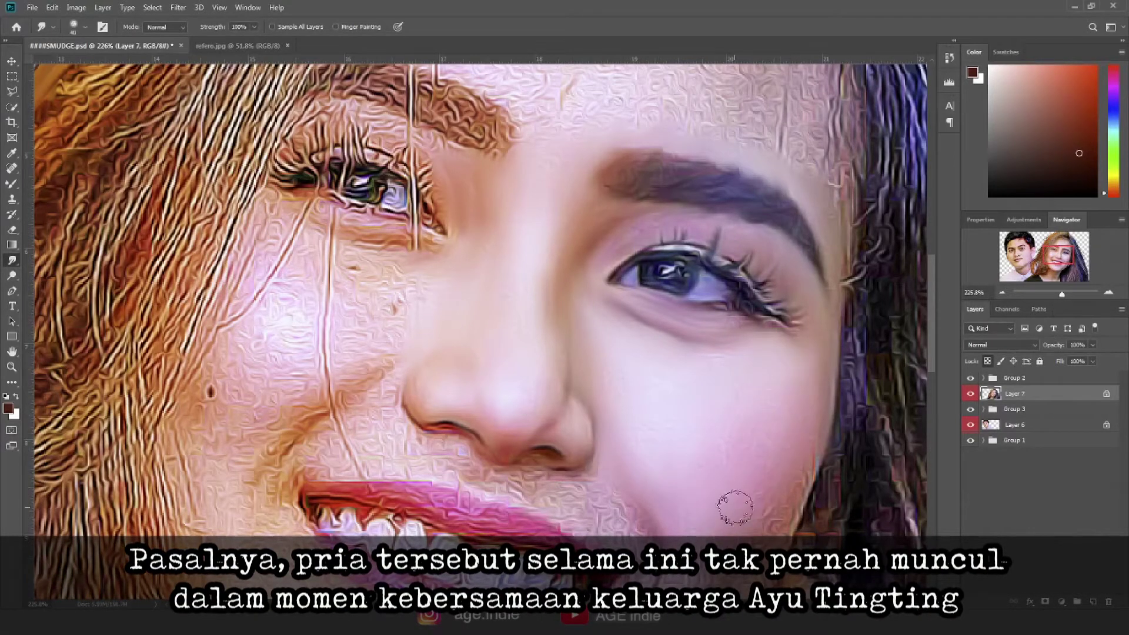
pyautogui.scroll(-3, 735, 507)
# Step: Smudge the cheek along the jawline and the blocky area around the ear and earring
pyautogui.moveTo(789, 276); pyautogui.dragTo(693, 459)
pyautogui.scroll(-2, 700, 431)
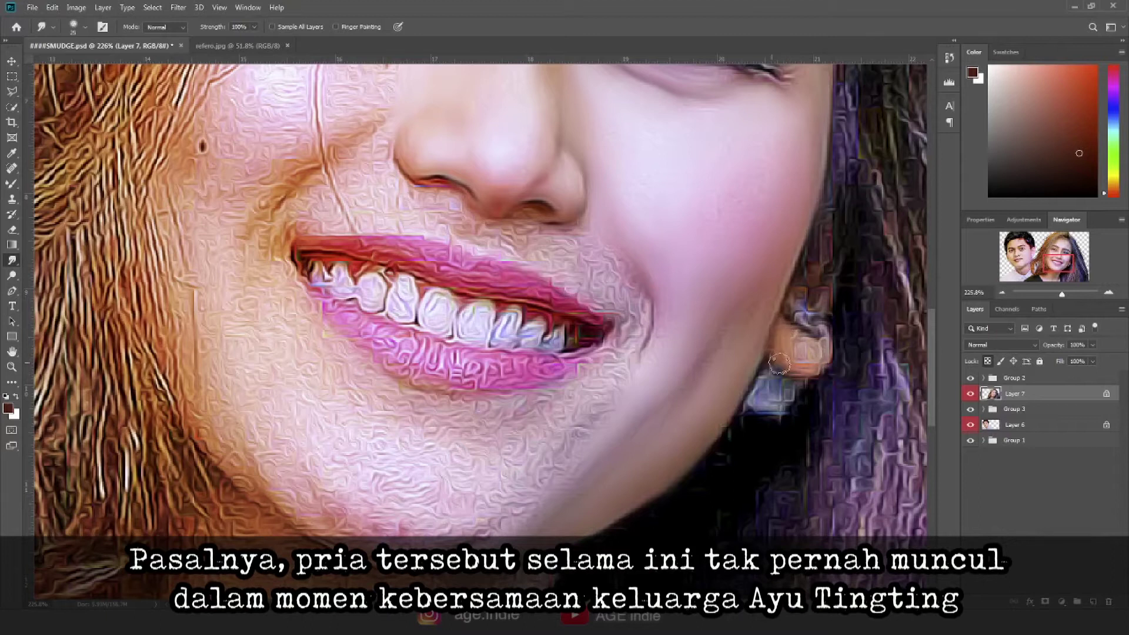
pyautogui.moveTo(788, 265); pyautogui.dragTo(782, 406)
pyautogui.scroll(5, 810, 366)
pyautogui.hscroll(-3, 765, 265)
# Step: Smudge under the eyebrow and eye, the eyebrow end, and the cheek left of the nose
pyautogui.moveTo(676, 226); pyautogui.dragTo(536, 179)
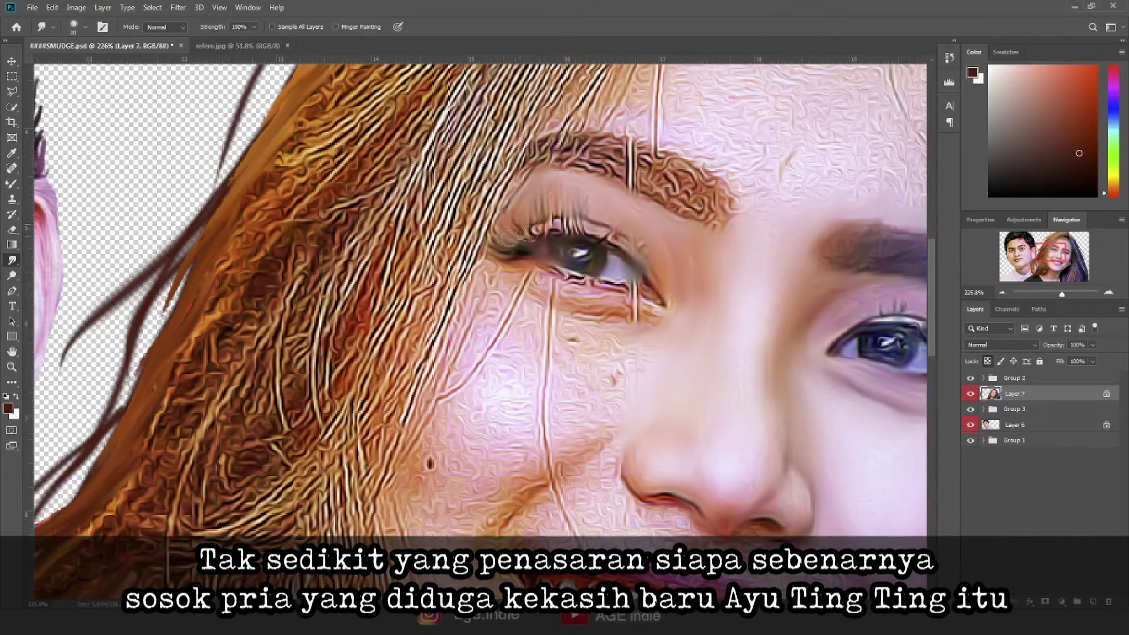
pyautogui.moveTo(541, 268)
pyautogui.mouseDown()
pyautogui.moveTo(635, 283)
pyautogui.moveTo(559, 273)
pyautogui.moveTo(591, 299)
pyautogui.mouseUp()
pyautogui.moveTo(622, 150); pyautogui.dragTo(727, 214)
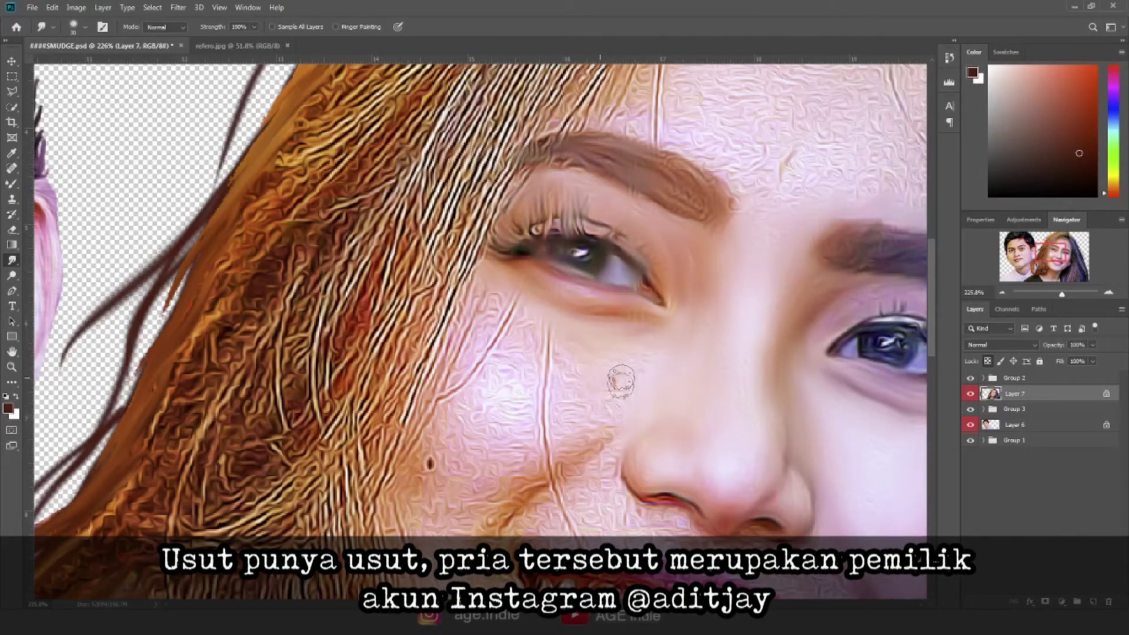
pyautogui.moveTo(502, 496)
pyautogui.mouseDown()
pyautogui.moveTo(557, 404)
pyautogui.moveTo(518, 429)
pyautogui.mouseUp()
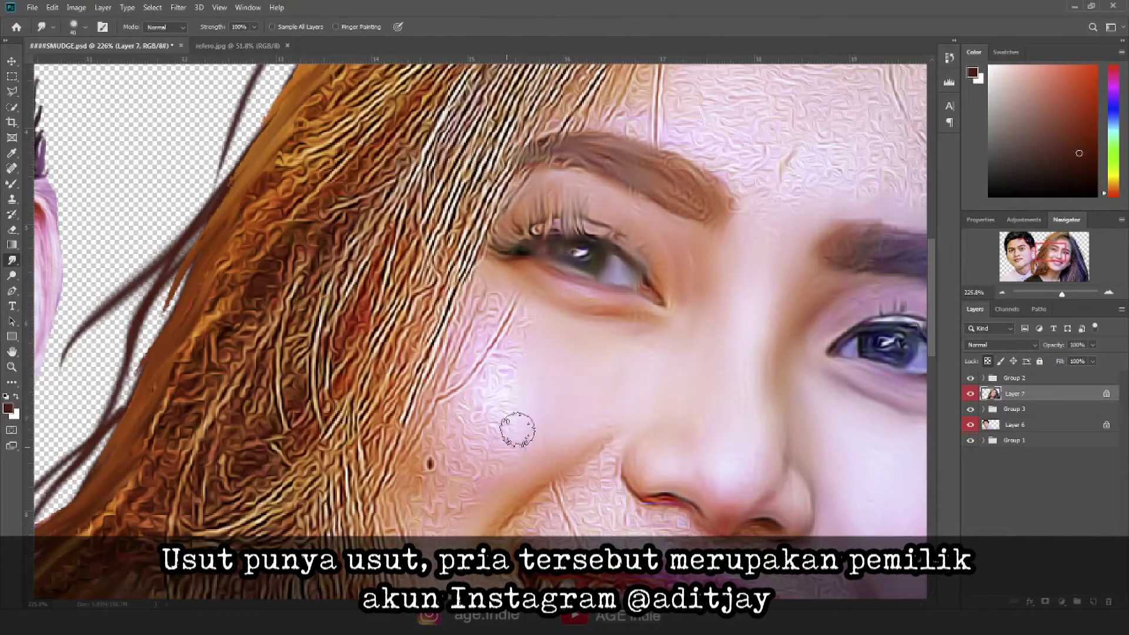
pyautogui.moveTo(458, 483)
pyautogui.mouseDown()
pyautogui.moveTo(435, 441)
pyautogui.moveTo(449, 404)
pyautogui.mouseUp()
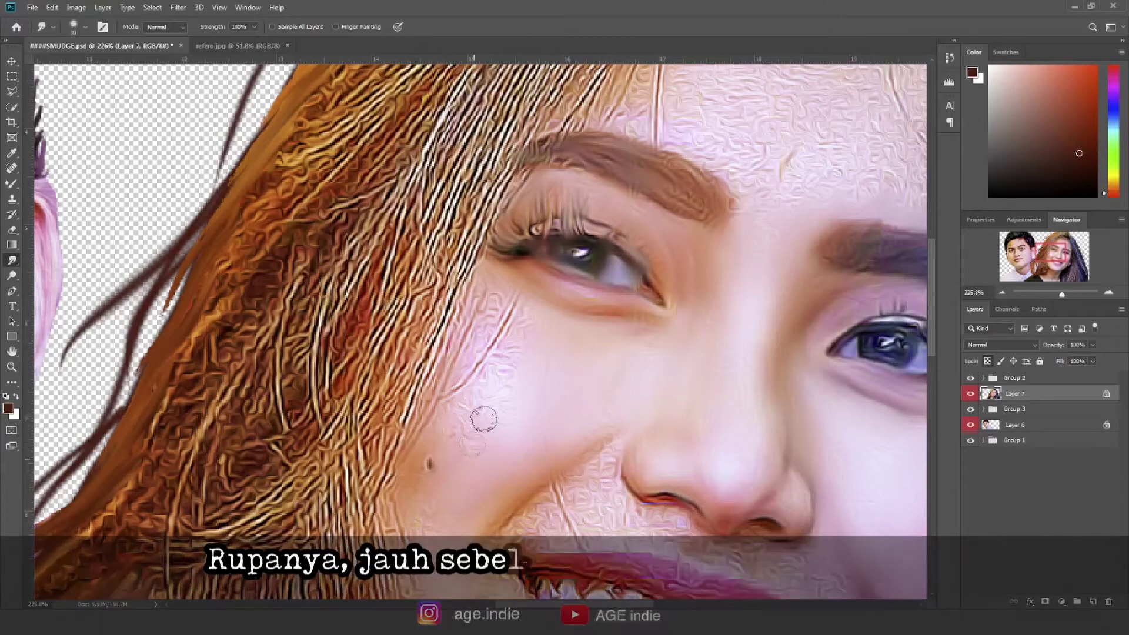
pyautogui.moveTo(498, 338)
pyautogui.mouseDown()
pyautogui.moveTo(479, 288)
pyautogui.moveTo(400, 520)
pyautogui.mouseUp()
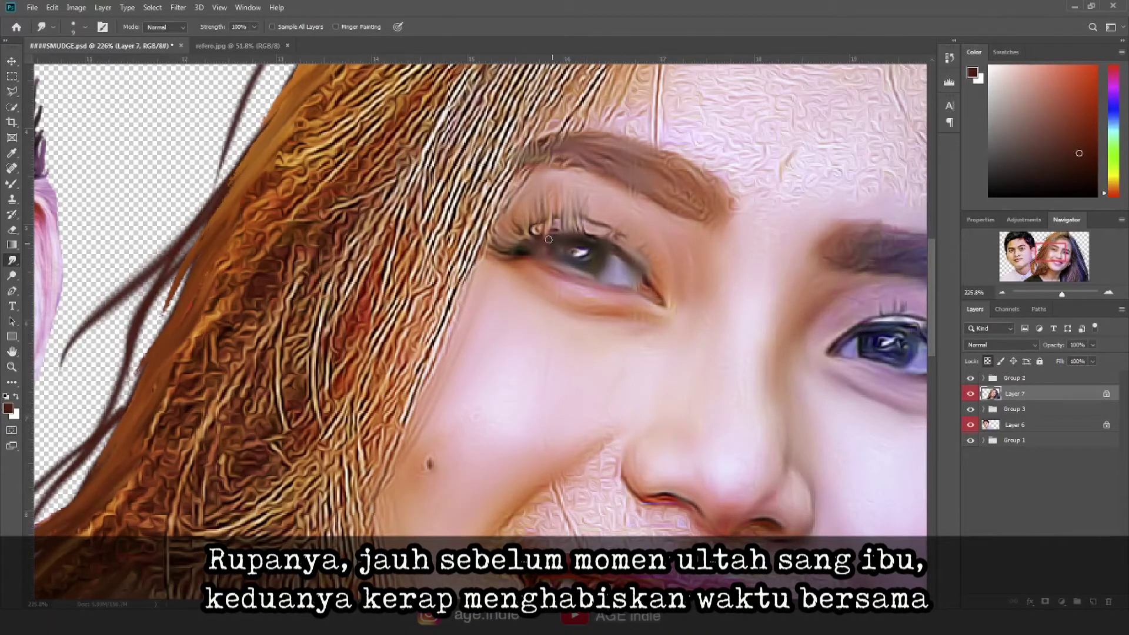
# Step: Smudge the hairline and the streak beside the eyebrow into smooth forehead skin
pyautogui.scroll(-1, 644, 287)
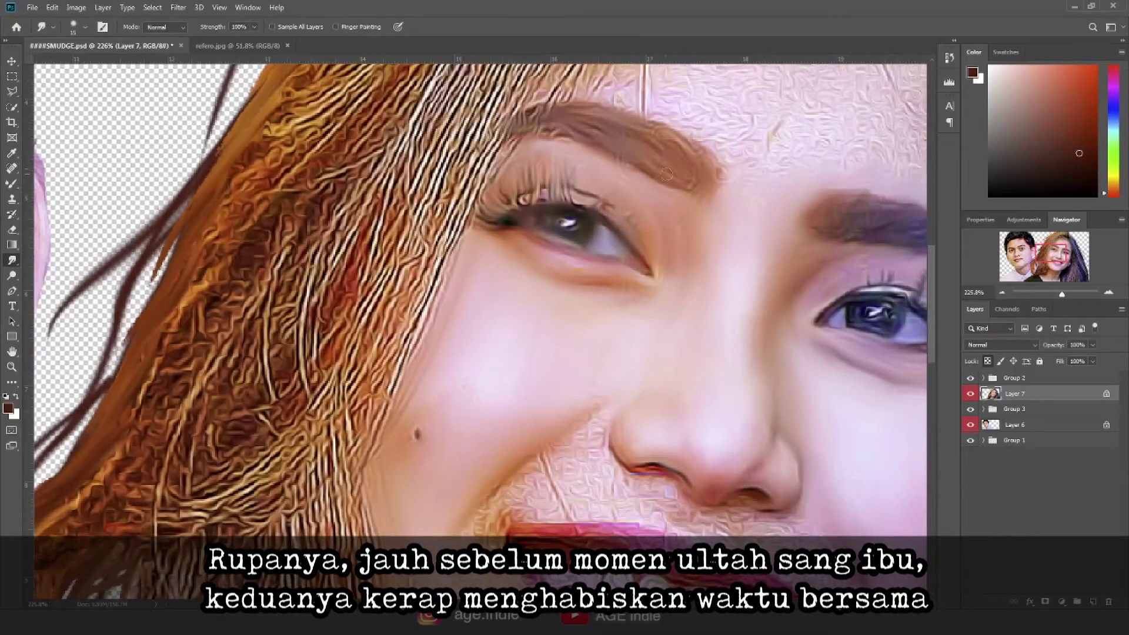
pyautogui.scroll(-5, 523, 119)
pyautogui.scroll(10, 639, 219)
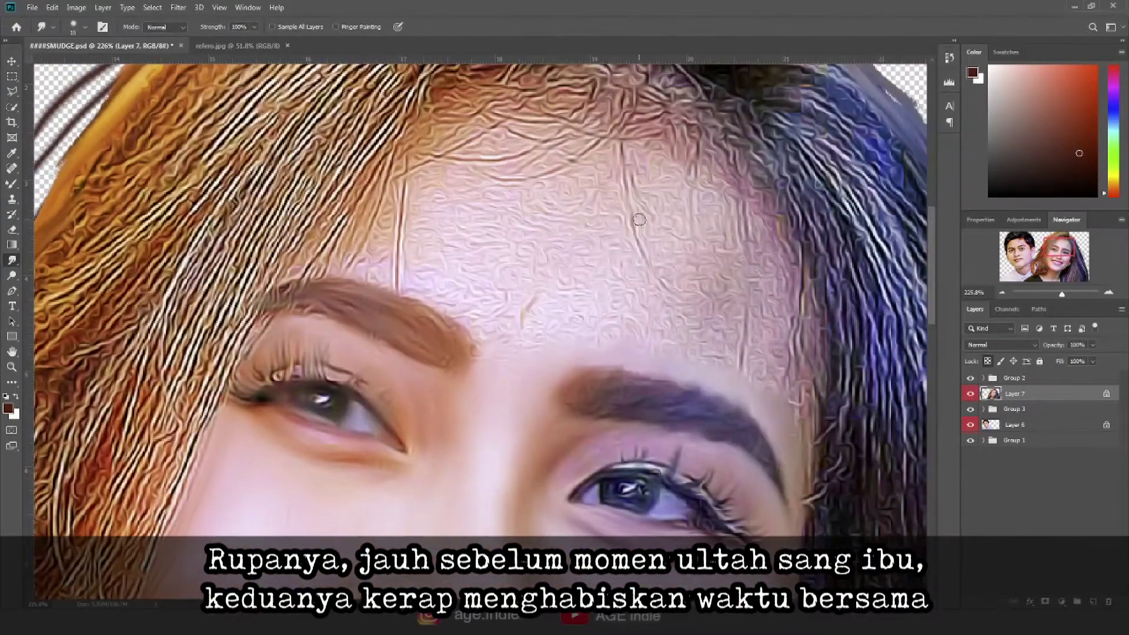
pyautogui.moveTo(470, 307)
pyautogui.mouseDown()
pyautogui.moveTo(353, 259)
pyautogui.moveTo(388, 177)
pyautogui.moveTo(391, 226)
pyautogui.moveTo(424, 260)
pyautogui.moveTo(424, 222)
pyautogui.moveTo(504, 157)
pyautogui.moveTo(560, 257)
pyautogui.moveTo(592, 184)
pyautogui.moveTo(630, 297)
pyautogui.moveTo(594, 146)
pyautogui.moveTo(643, 156)
pyautogui.moveTo(653, 272)
pyautogui.moveTo(782, 294)
pyautogui.moveTo(746, 341)
pyautogui.mouseUp()
# Step: Smudge the skin under the lower lip, the left cheek and the chin
pyautogui.scroll(3, 696, 147)
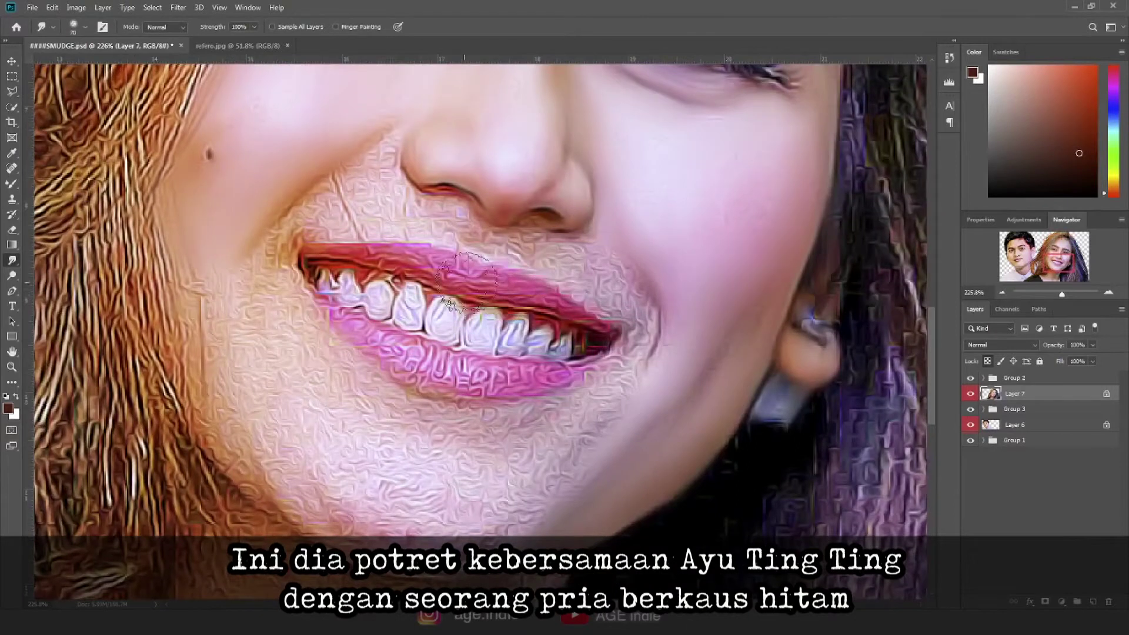
pyautogui.moveTo(329, 347)
pyautogui.mouseDown()
pyautogui.moveTo(588, 406)
pyautogui.moveTo(653, 318)
pyautogui.mouseUp()
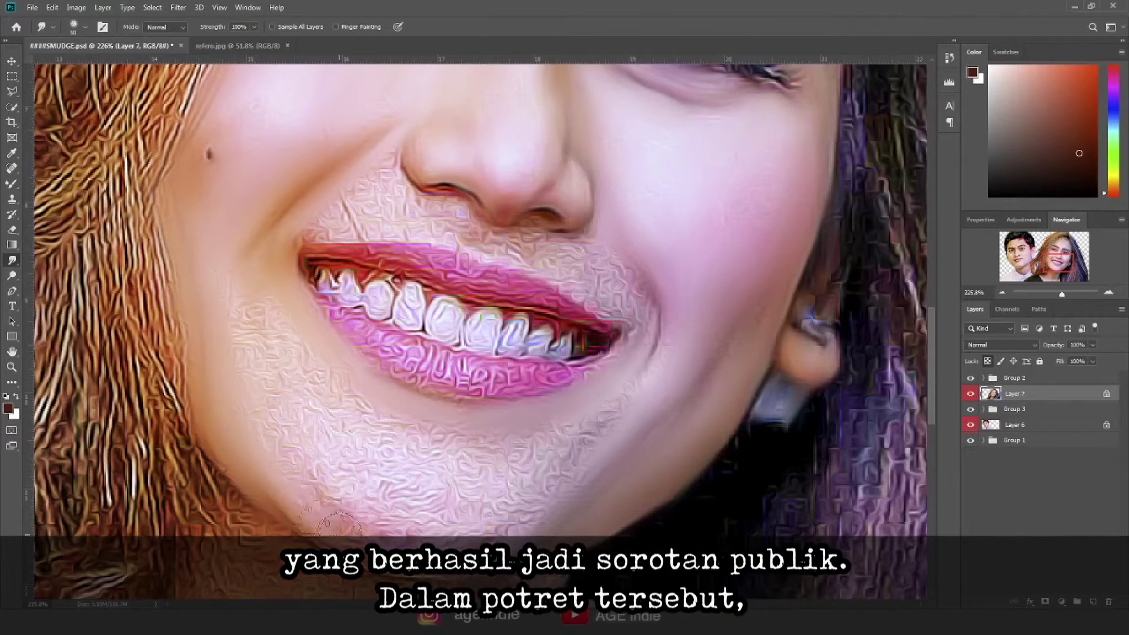
pyautogui.moveTo(252, 277)
pyautogui.mouseDown()
pyautogui.moveTo(458, 485)
pyautogui.moveTo(330, 469)
pyautogui.moveTo(357, 533)
pyautogui.mouseUp()
pyautogui.moveTo(497, 528)
pyautogui.mouseDown()
pyautogui.moveTo(353, 454)
pyautogui.moveTo(433, 403)
pyautogui.mouseUp()
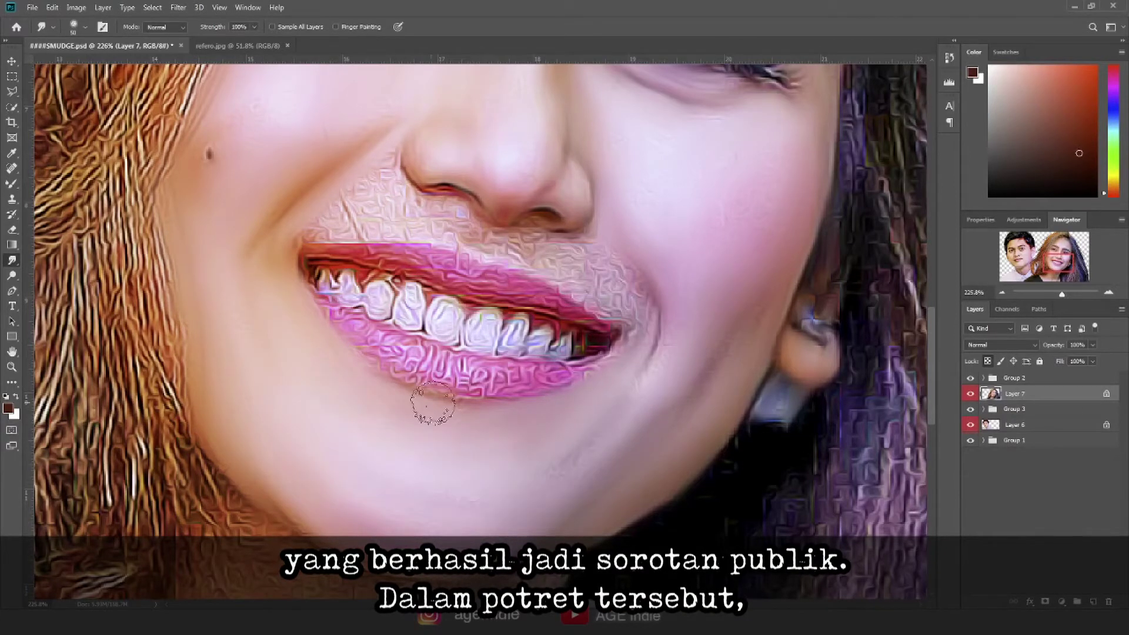
# Step: Smudge above the upper lip, the right mouth corner, the upper lip and the teeth
pyautogui.moveTo(428, 236); pyautogui.dragTo(309, 220)
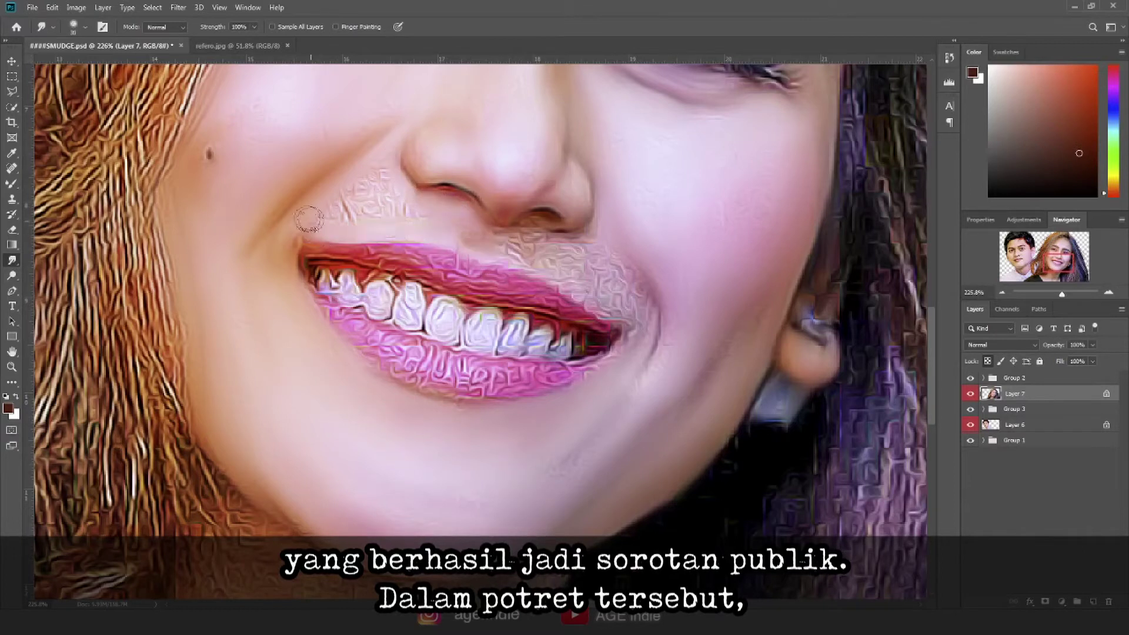
pyautogui.moveTo(534, 257)
pyautogui.mouseDown()
pyautogui.moveTo(617, 312)
pyautogui.moveTo(595, 255)
pyautogui.mouseUp()
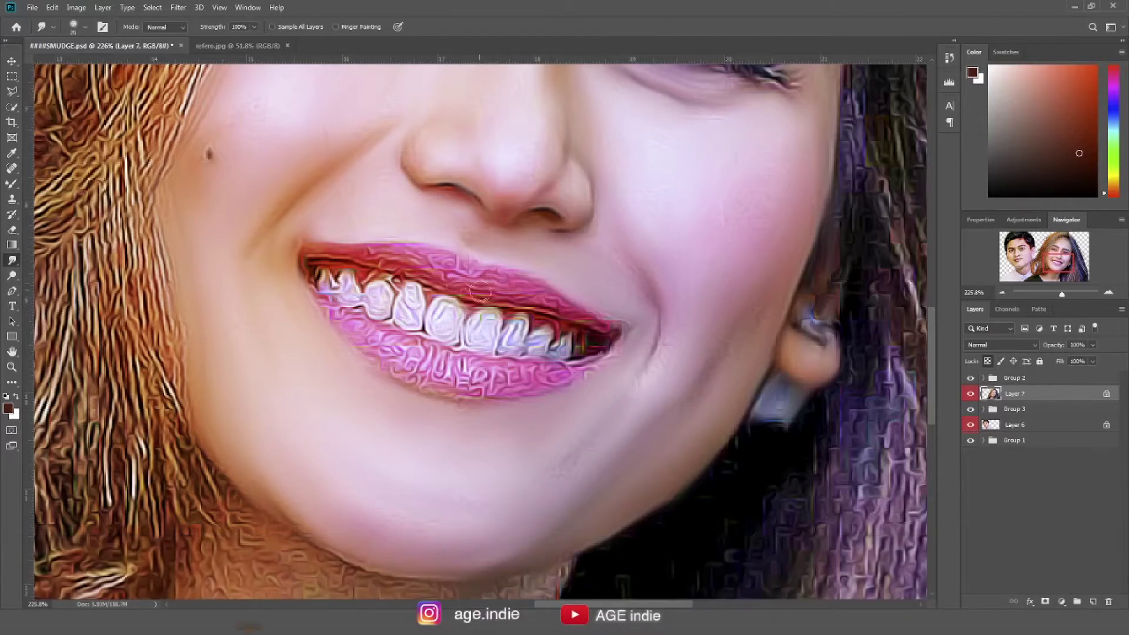
pyautogui.moveTo(480, 290); pyautogui.dragTo(491, 277)
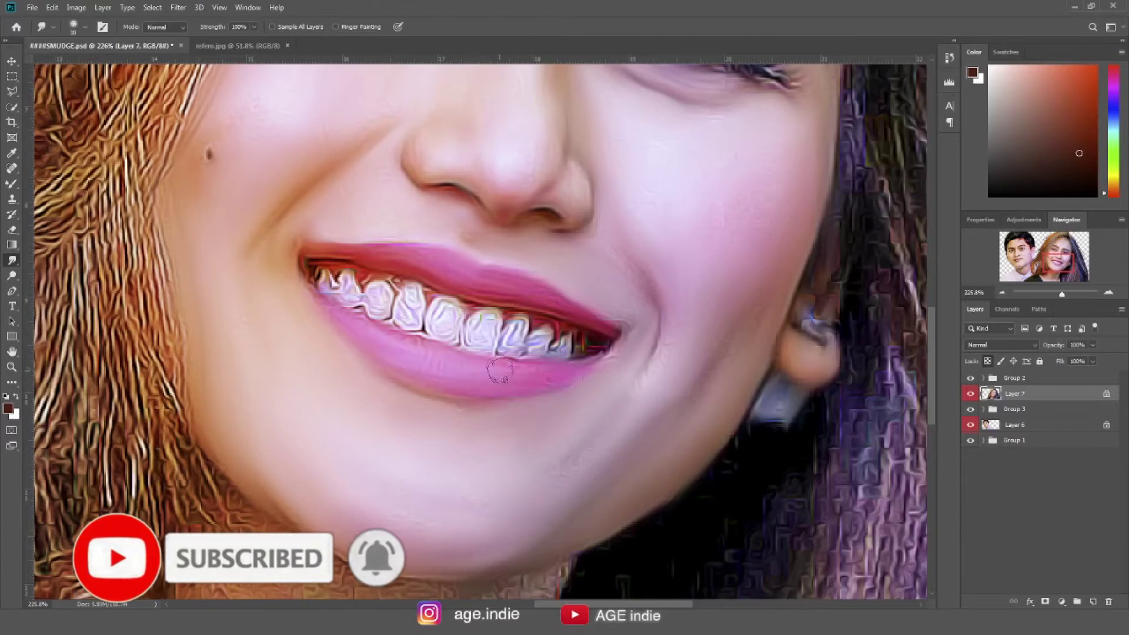
pyautogui.moveTo(389, 286)
pyautogui.mouseDown()
pyautogui.moveTo(423, 320)
pyautogui.moveTo(513, 343)
pyautogui.mouseUp()
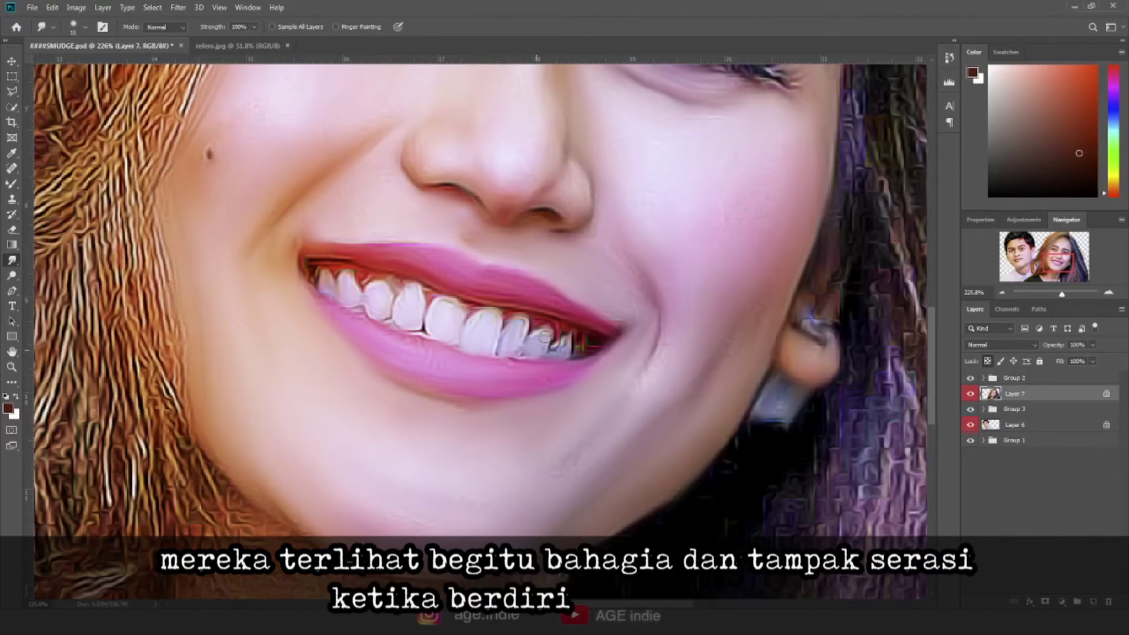
# Step: Zoom to 176%, smudge the neck edge and skin below the jaw, then zoom out to about 86%
pyautogui.scroll(-5, 452, 304)
pyautogui.scroll(-2, 452, 304)
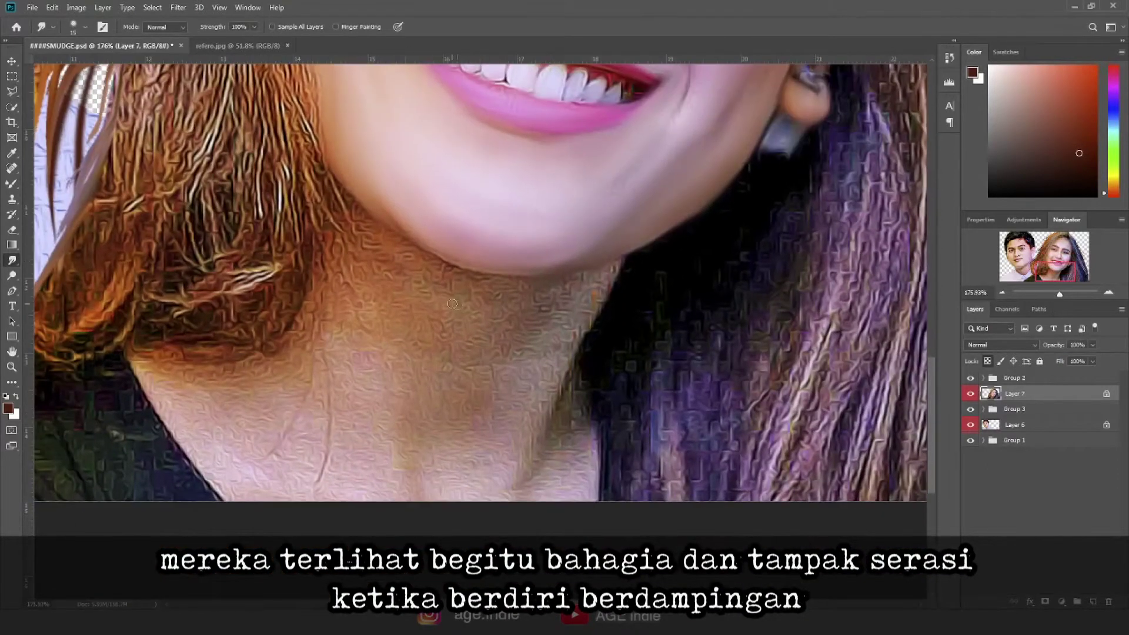
pyautogui.moveTo(591, 300)
pyautogui.mouseDown()
pyautogui.moveTo(572, 289)
pyautogui.moveTo(595, 468)
pyautogui.mouseUp()
pyautogui.moveTo(346, 227)
pyautogui.mouseDown()
pyautogui.moveTo(353, 306)
pyautogui.moveTo(481, 391)
pyautogui.moveTo(320, 290)
pyautogui.moveTo(310, 474)
pyautogui.moveTo(436, 382)
pyautogui.mouseUp()
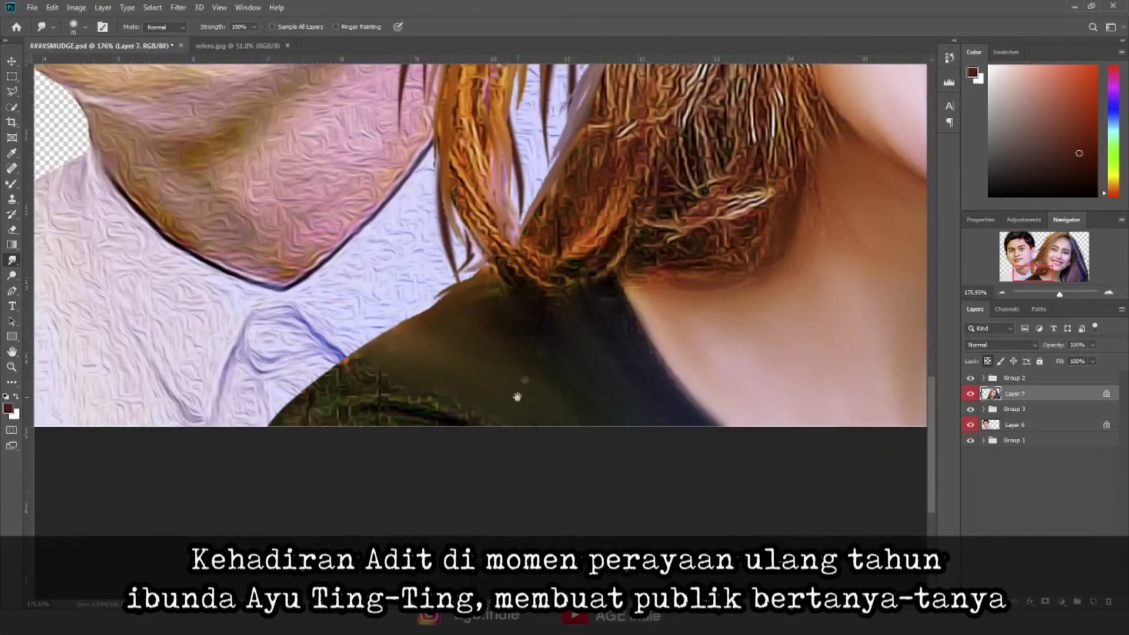
pyautogui.scroll(-3, 516, 397)
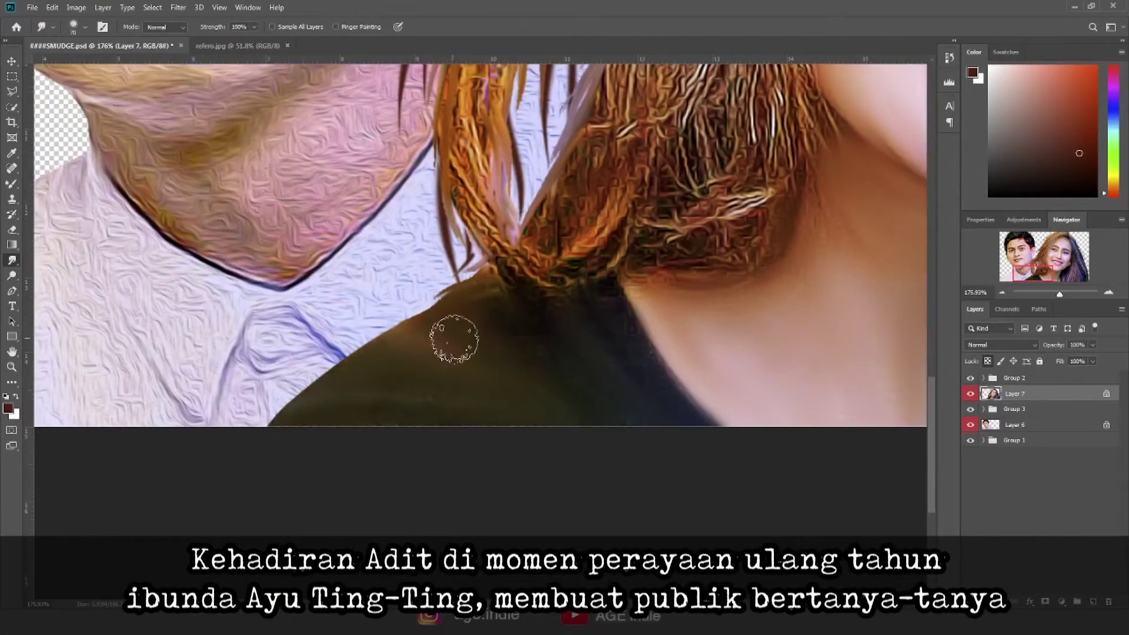
pyautogui.scroll(-3, 454, 340)
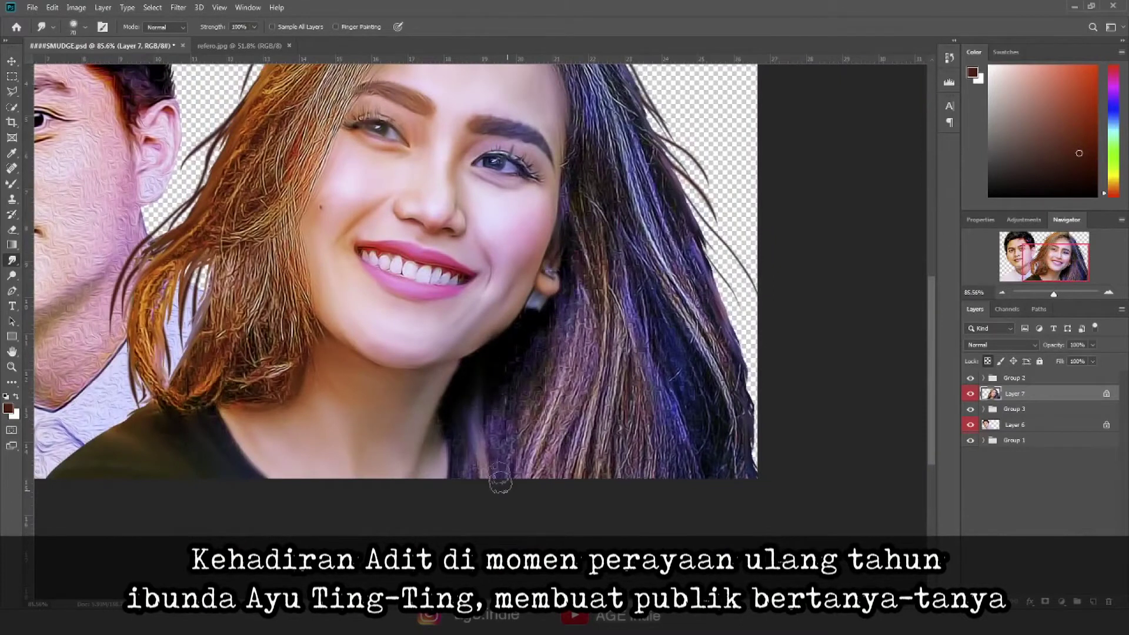
# Step: Smudge the hair strands below and beside the woman's ear
pyautogui.moveTo(528, 325)
pyautogui.mouseDown()
pyautogui.moveTo(543, 470)
pyautogui.moveTo(570, 353)
pyautogui.moveTo(562, 492)
pyautogui.moveTo(565, 140)
pyautogui.mouseUp()
pyautogui.moveTo(563, 478); pyautogui.dragTo(566, 118)
pyautogui.moveTo(574, 497)
pyautogui.mouseDown()
pyautogui.moveTo(597, 330)
pyautogui.moveTo(573, 74)
pyautogui.mouseUp()
pyautogui.moveTo(600, 464); pyautogui.dragTo(576, 70)
pyautogui.moveTo(614, 406); pyautogui.dragTo(607, 267)
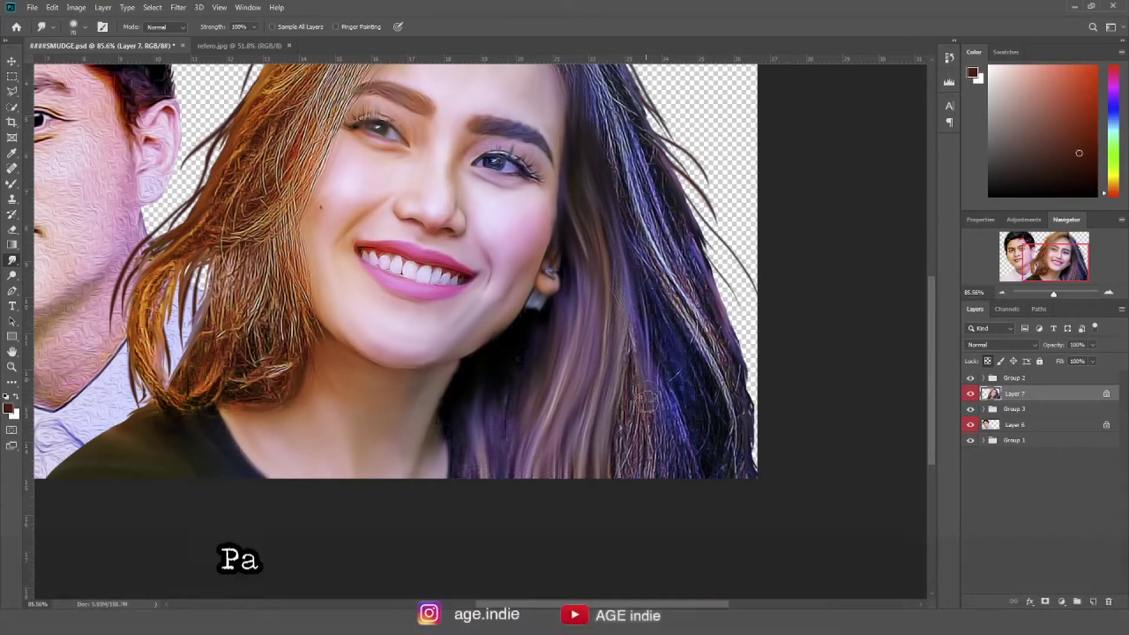
pyautogui.moveTo(641, 397); pyautogui.dragTo(510, 409)
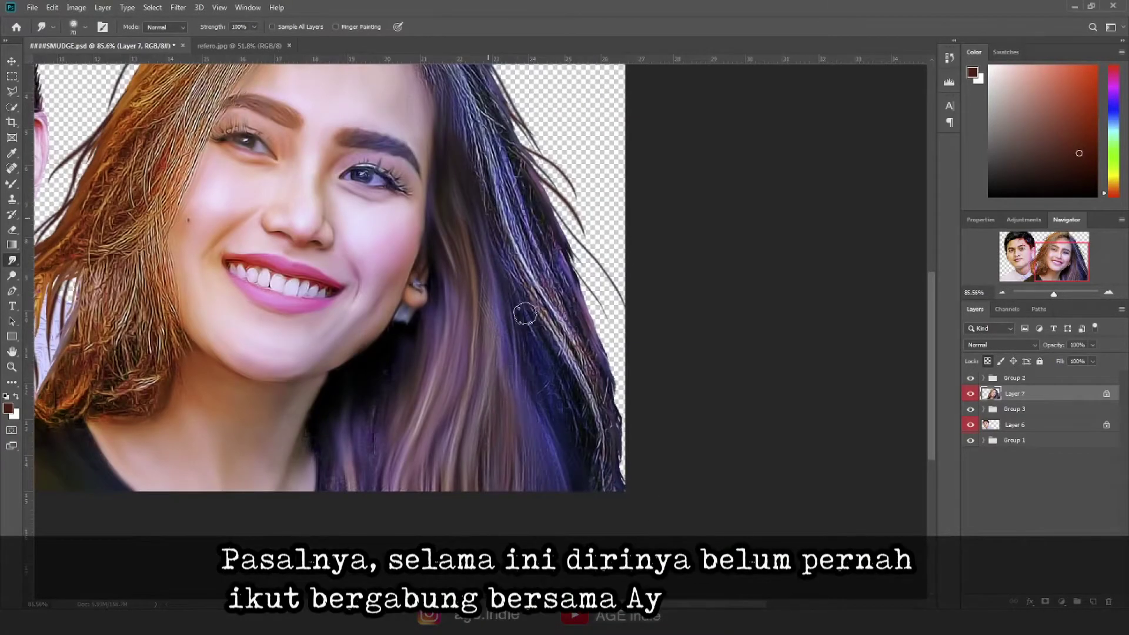
pyautogui.moveTo(541, 226); pyautogui.dragTo(591, 352)
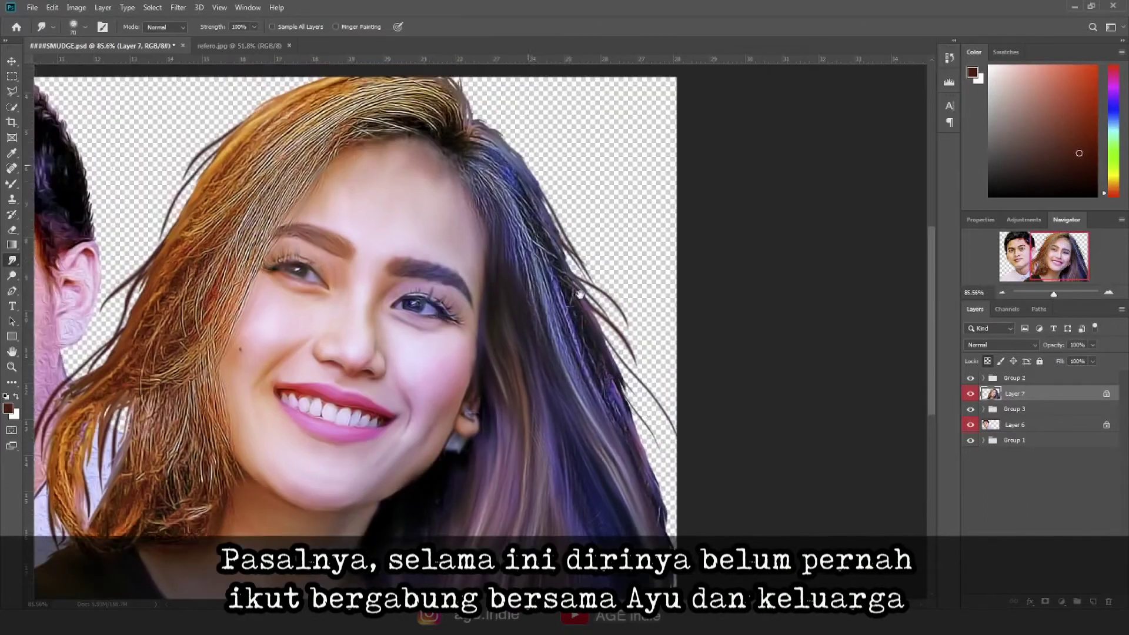
# Step: Smooth the orange hair on top of her head and down her upper-left side
pyautogui.moveTo(463, 158); pyautogui.dragTo(642, 382)
pyautogui.moveTo(512, 169); pyautogui.dragTo(583, 238)
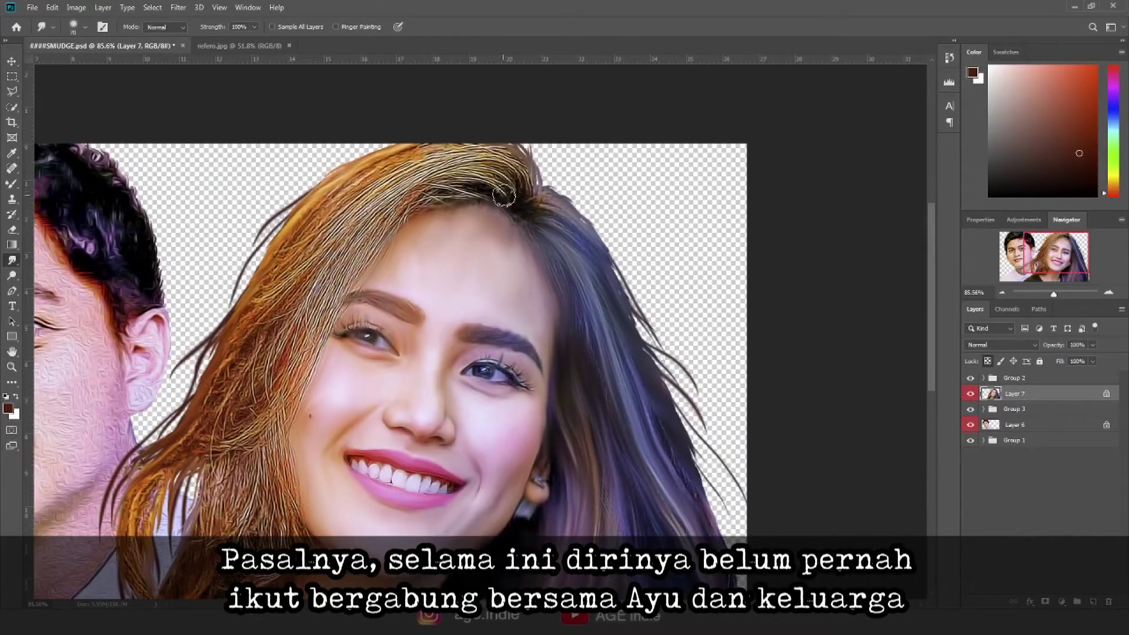
pyautogui.moveTo(464, 142); pyautogui.dragTo(365, 265)
pyautogui.moveTo(518, 159)
pyautogui.mouseDown()
pyautogui.moveTo(370, 236)
pyautogui.moveTo(376, 259)
pyautogui.mouseUp()
pyautogui.moveTo(506, 188); pyautogui.dragTo(393, 258)
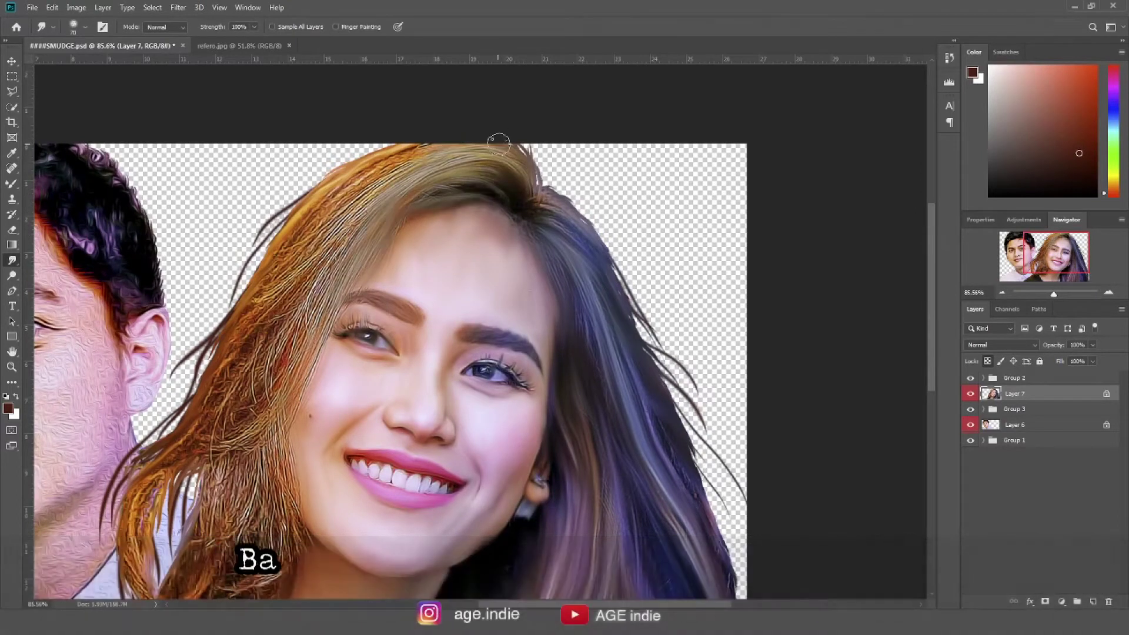
pyautogui.moveTo(412, 159); pyautogui.dragTo(235, 411)
pyautogui.moveTo(317, 300); pyautogui.dragTo(235, 459)
pyautogui.moveTo(317, 359); pyautogui.dragTo(281, 454)
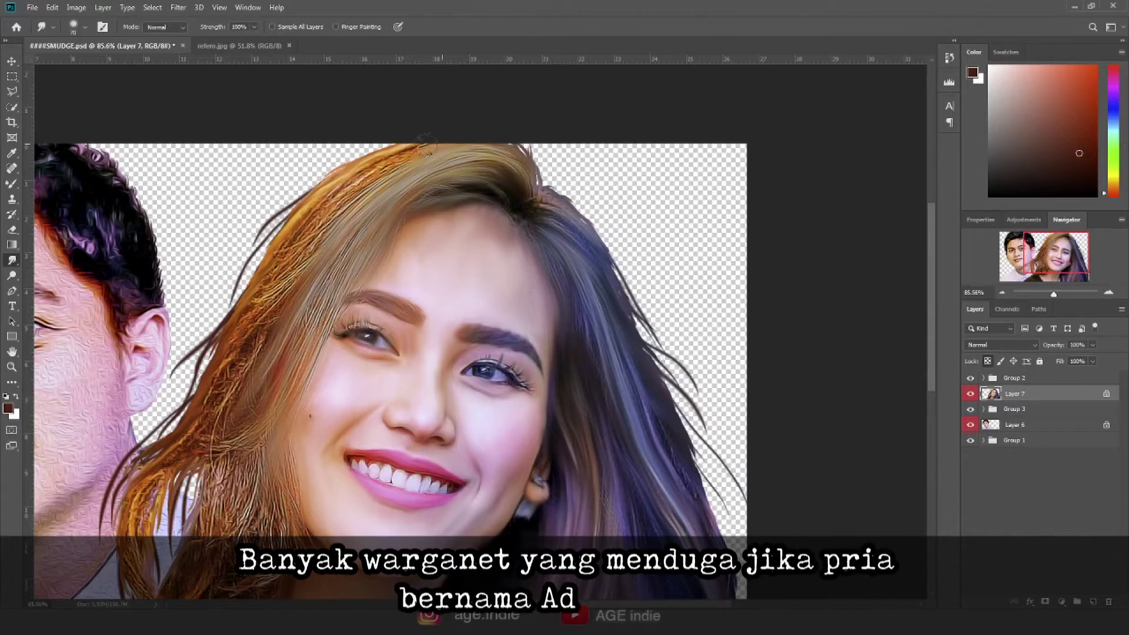
pyautogui.moveTo(424, 144); pyautogui.dragTo(247, 330)
pyautogui.moveTo(394, 154)
pyautogui.mouseDown()
pyautogui.moveTo(253, 297)
pyautogui.moveTo(356, 272)
pyautogui.moveTo(253, 477)
pyautogui.mouseUp()
# Step: Smooth the lower-left hair from temple past the jaw, then select Layer 6
pyautogui.moveTo(400, 258)
pyautogui.mouseDown()
pyautogui.moveTo(320, 358)
pyautogui.moveTo(266, 581)
pyautogui.mouseUp()
pyautogui.moveTo(307, 427); pyautogui.dragTo(256, 532)
pyautogui.moveTo(382, 314); pyautogui.dragTo(259, 530)
pyautogui.moveTo(465, 212)
pyautogui.mouseDown()
pyautogui.moveTo(343, 382)
pyautogui.moveTo(311, 532)
pyautogui.mouseUp()
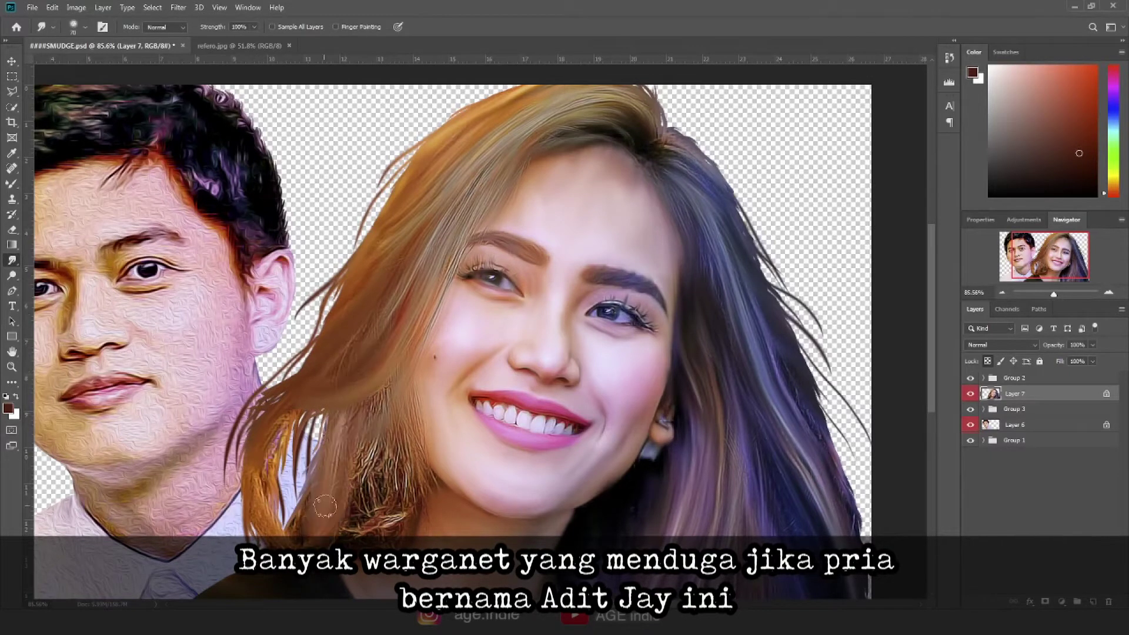
pyautogui.moveTo(385, 429); pyautogui.dragTo(353, 532)
pyautogui.moveTo(424, 427); pyautogui.dragTo(388, 529)
pyautogui.moveTo(382, 432); pyautogui.dragTo(353, 532)
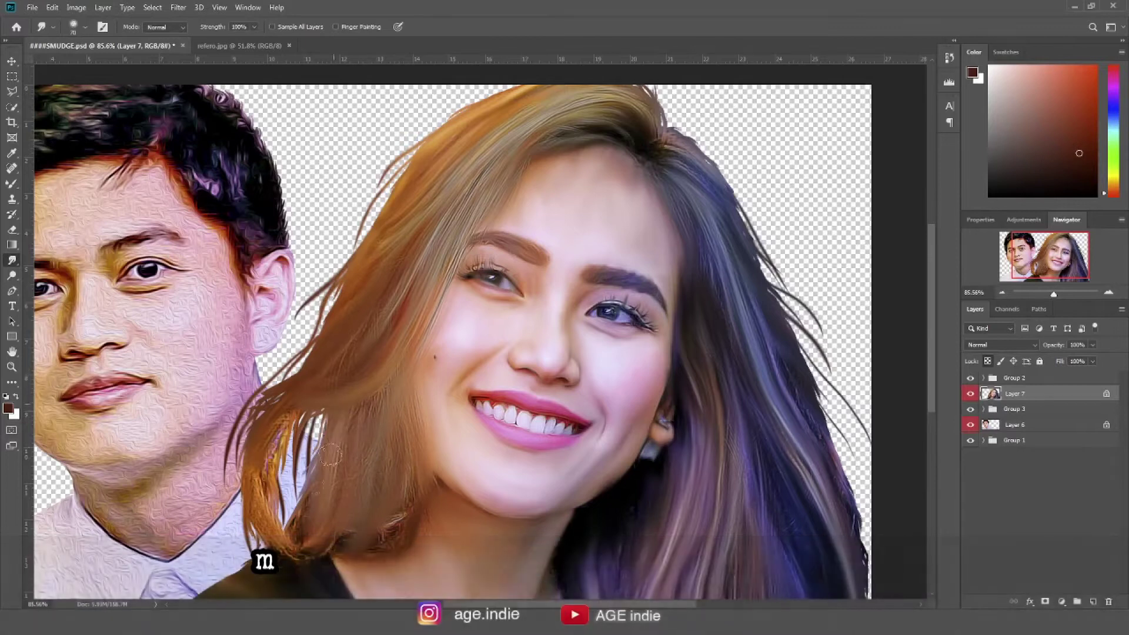
pyautogui.hotkey('alt', '[')
pyautogui.hotkey('alt', '[')
# Step: Smudge the man's cheek beside the nose, his ear, under-eye skin and forehead smooth
pyautogui.scroll(3, 322, 362)
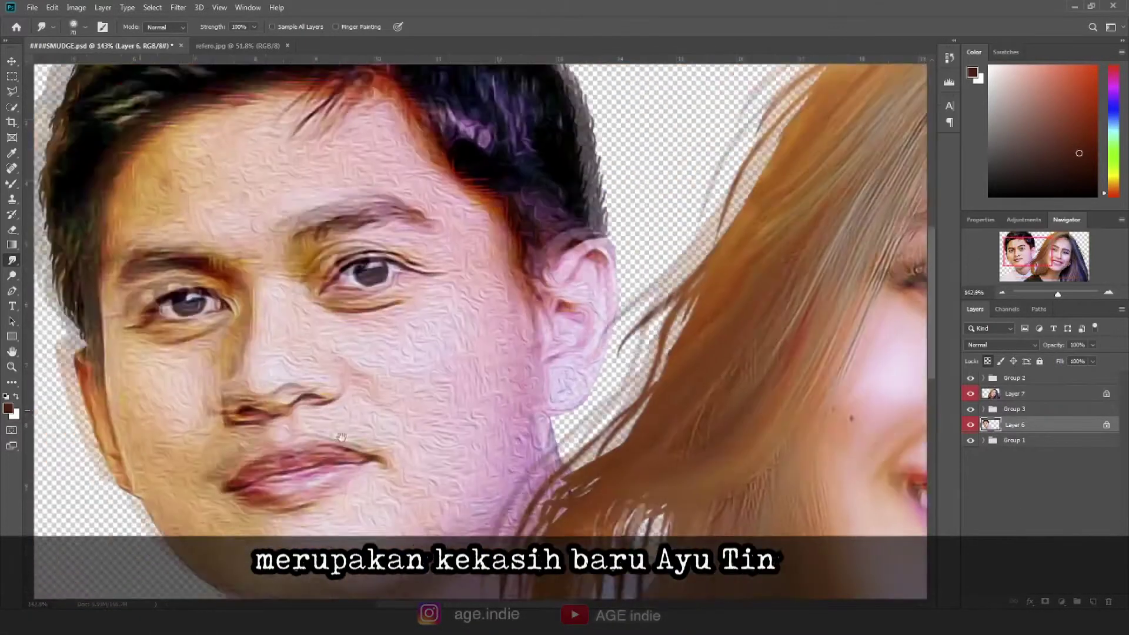
pyautogui.scroll(2, 322, 362)
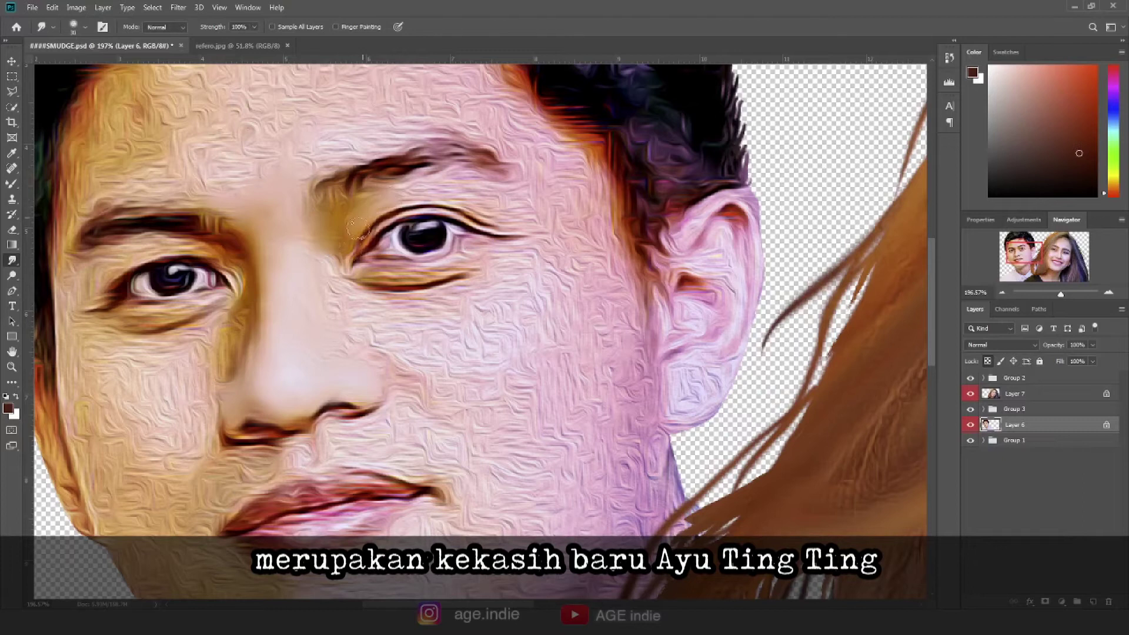
pyautogui.moveTo(364, 342)
pyautogui.mouseDown()
pyautogui.moveTo(418, 360)
pyautogui.moveTo(434, 318)
pyautogui.mouseUp()
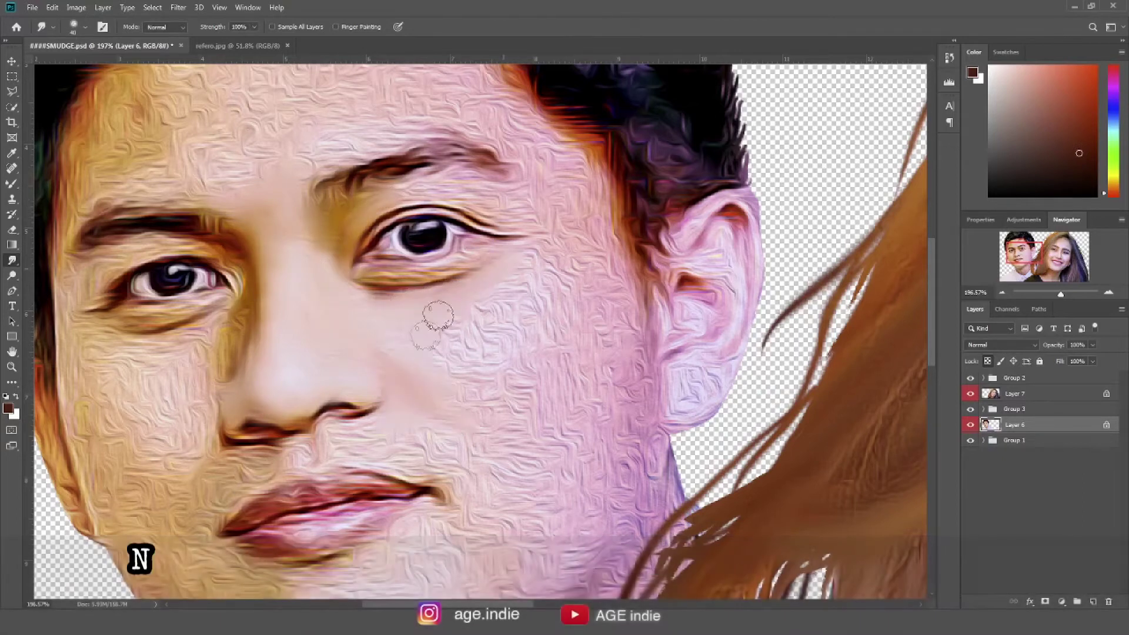
pyautogui.moveTo(517, 274)
pyautogui.mouseDown()
pyautogui.moveTo(474, 343)
pyautogui.moveTo(509, 378)
pyautogui.moveTo(537, 277)
pyautogui.moveTo(611, 272)
pyautogui.moveTo(584, 308)
pyautogui.moveTo(504, 499)
pyautogui.moveTo(692, 222)
pyautogui.mouseUp()
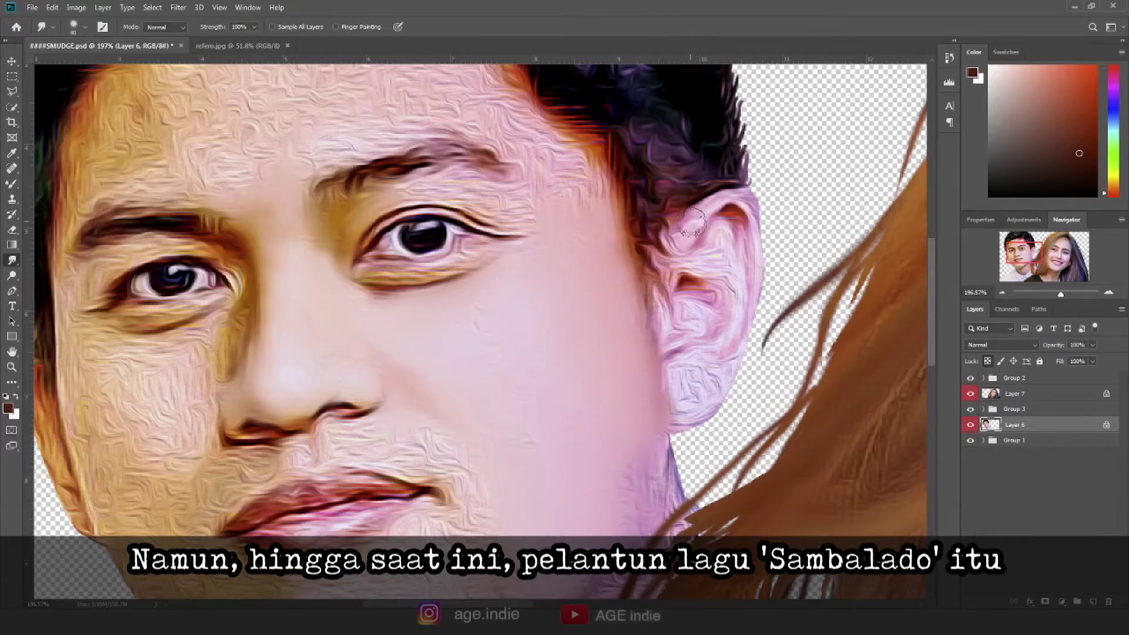
pyautogui.moveTo(762, 241); pyautogui.dragTo(678, 278)
pyautogui.moveTo(717, 345)
pyautogui.mouseDown()
pyautogui.moveTo(693, 328)
pyautogui.moveTo(684, 412)
pyautogui.mouseUp()
pyautogui.moveTo(461, 269); pyautogui.dragTo(365, 273)
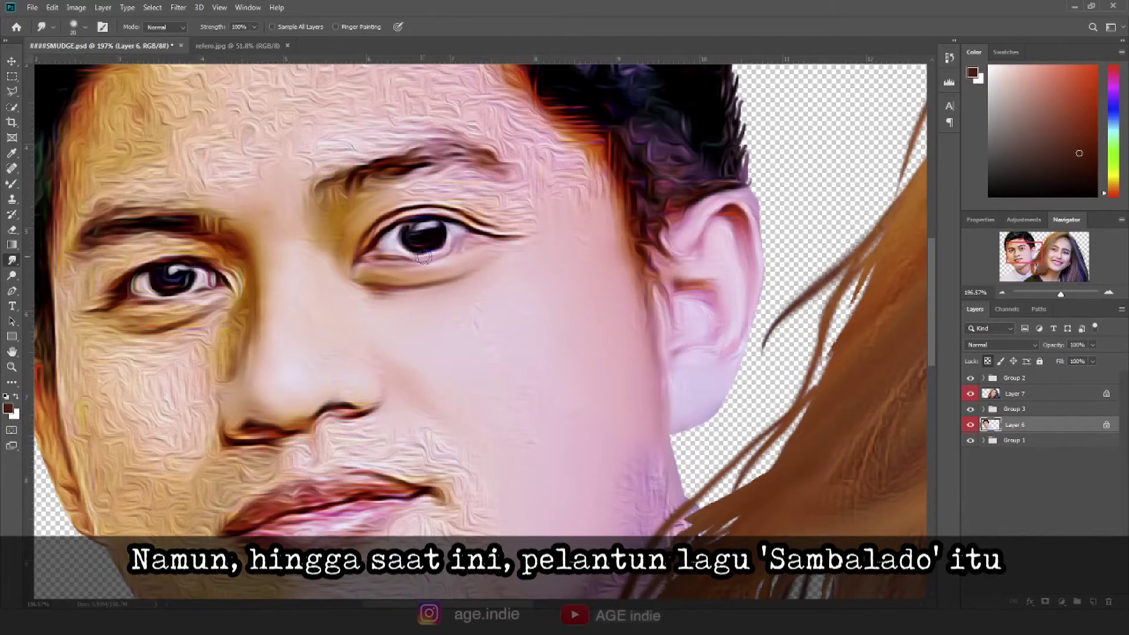
pyautogui.moveTo(476, 196)
pyautogui.mouseDown()
pyautogui.moveTo(529, 227)
pyautogui.moveTo(597, 182)
pyautogui.moveTo(537, 118)
pyautogui.moveTo(345, 163)
pyautogui.mouseUp()
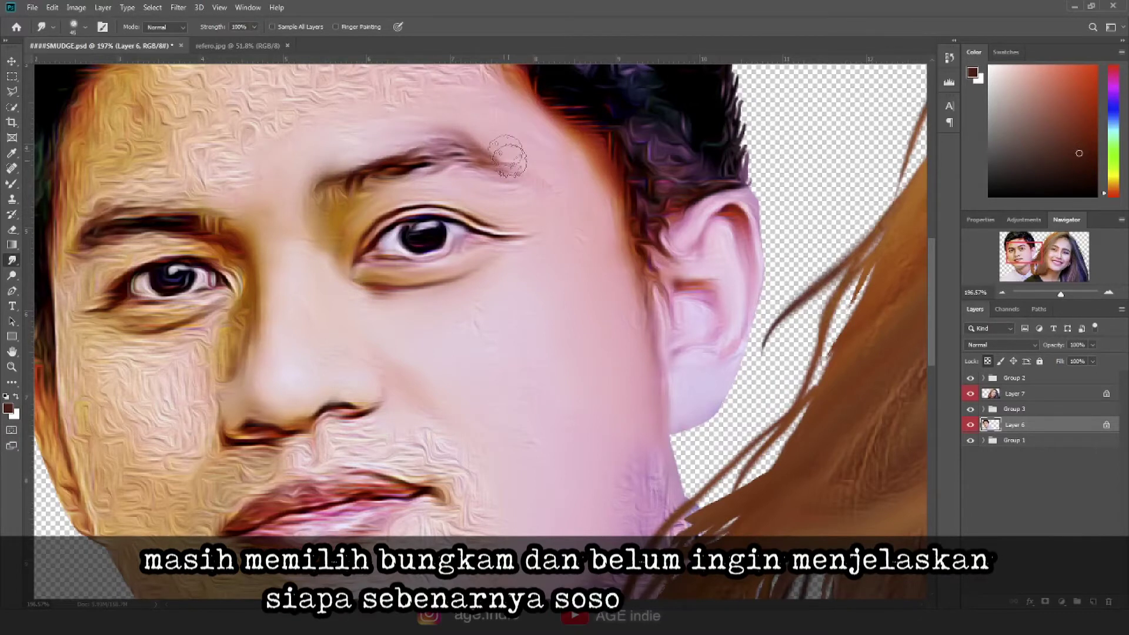
# Step: Smooth the skin under his other eye, the brow area, forehead and left cheek
pyautogui.scroll(2, 340, 341)
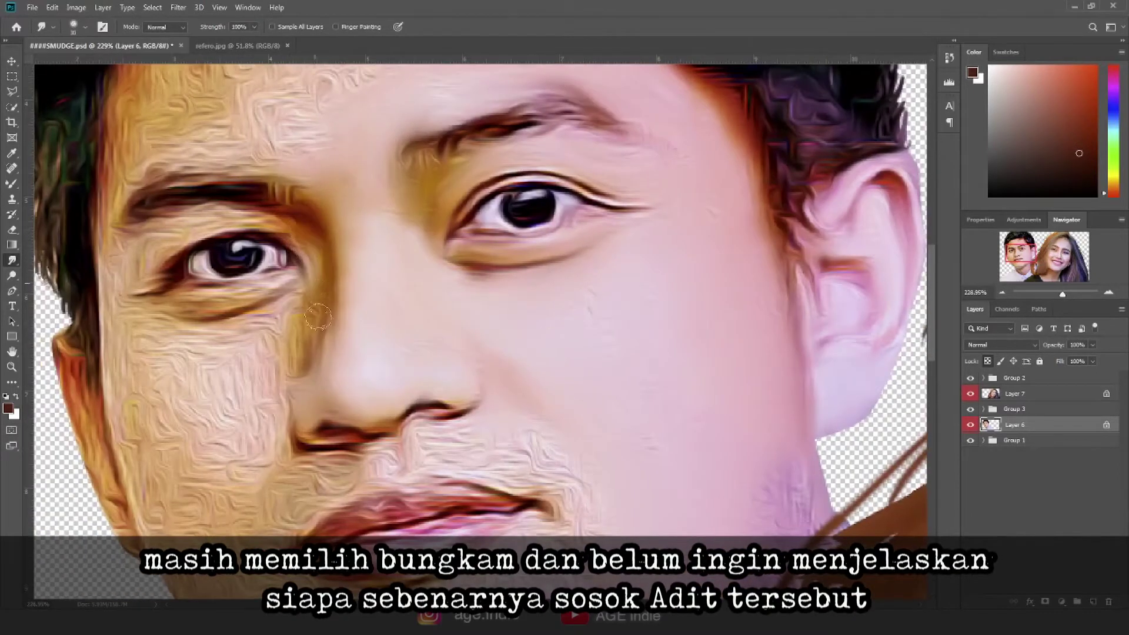
pyautogui.moveTo(297, 309)
pyautogui.mouseDown()
pyautogui.moveTo(141, 320)
pyautogui.moveTo(181, 292)
pyautogui.mouseUp()
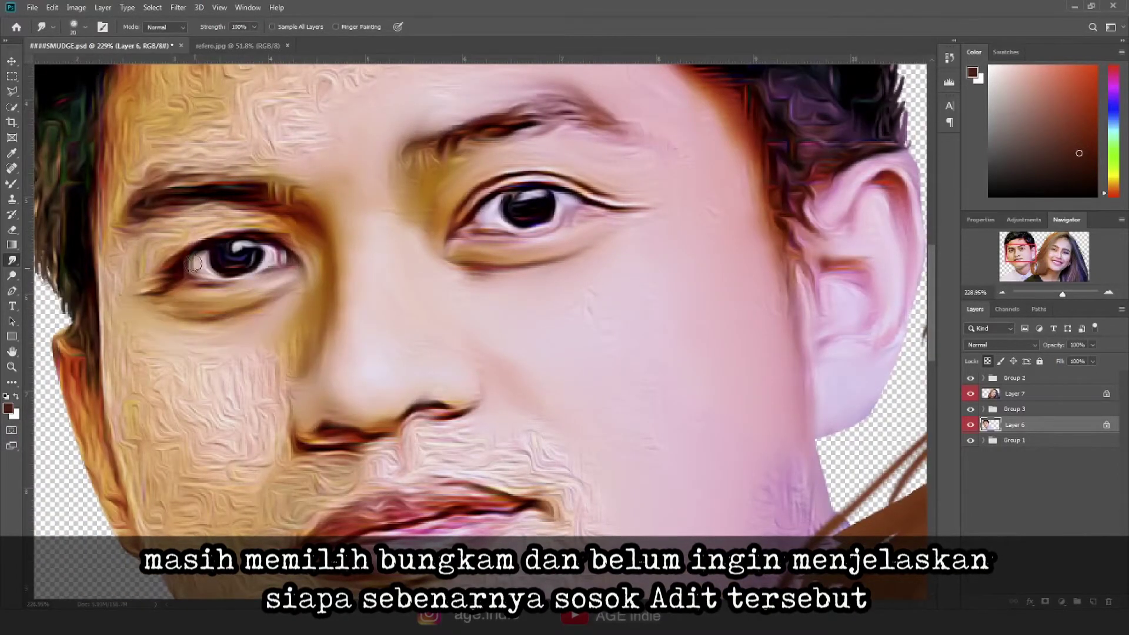
pyautogui.moveTo(220, 223); pyautogui.dragTo(117, 267)
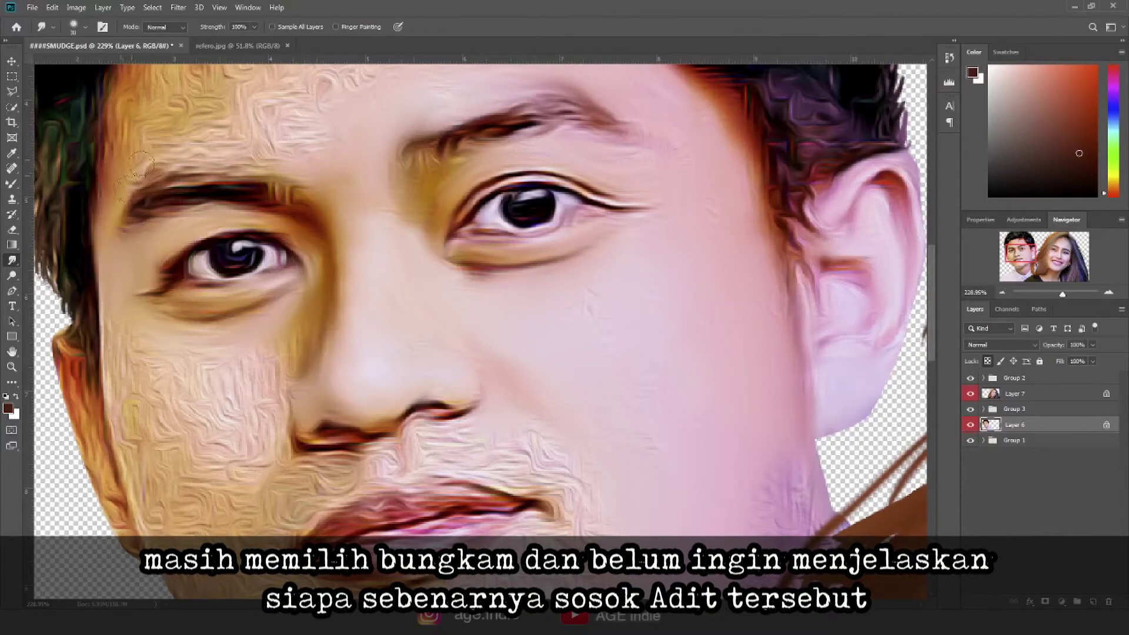
pyautogui.moveTo(165, 119); pyautogui.dragTo(273, 116)
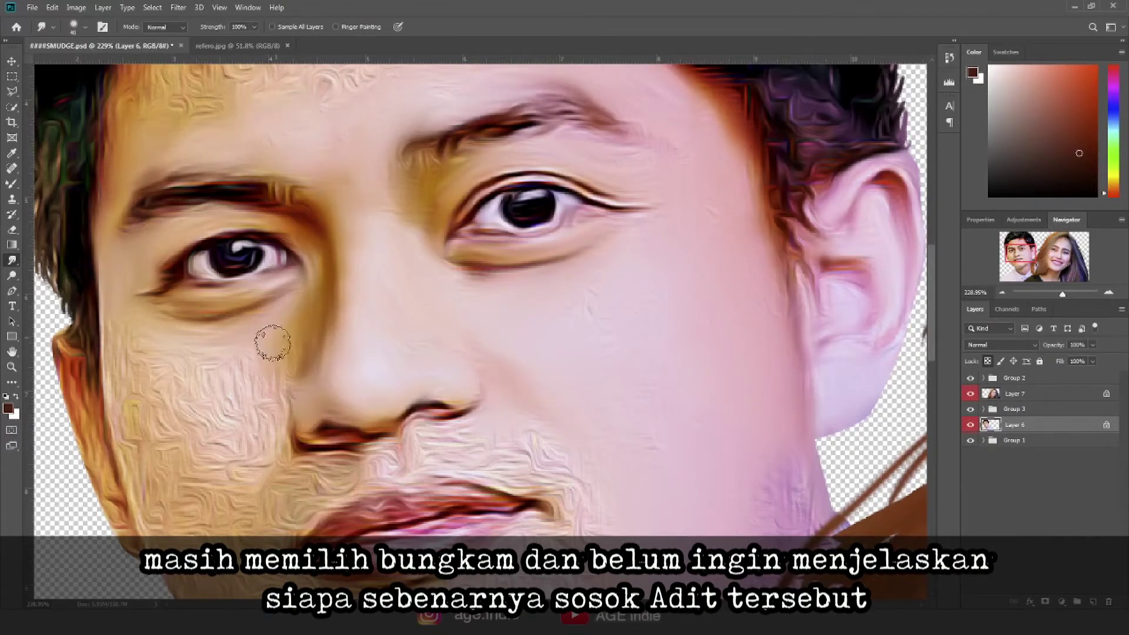
pyautogui.moveTo(272, 463)
pyautogui.mouseDown()
pyautogui.moveTo(241, 398)
pyautogui.moveTo(232, 448)
pyautogui.moveTo(106, 330)
pyautogui.moveTo(218, 447)
pyautogui.moveTo(69, 357)
pyautogui.moveTo(112, 492)
pyautogui.mouseUp()
pyautogui.moveTo(199, 436); pyautogui.dragTo(166, 462)
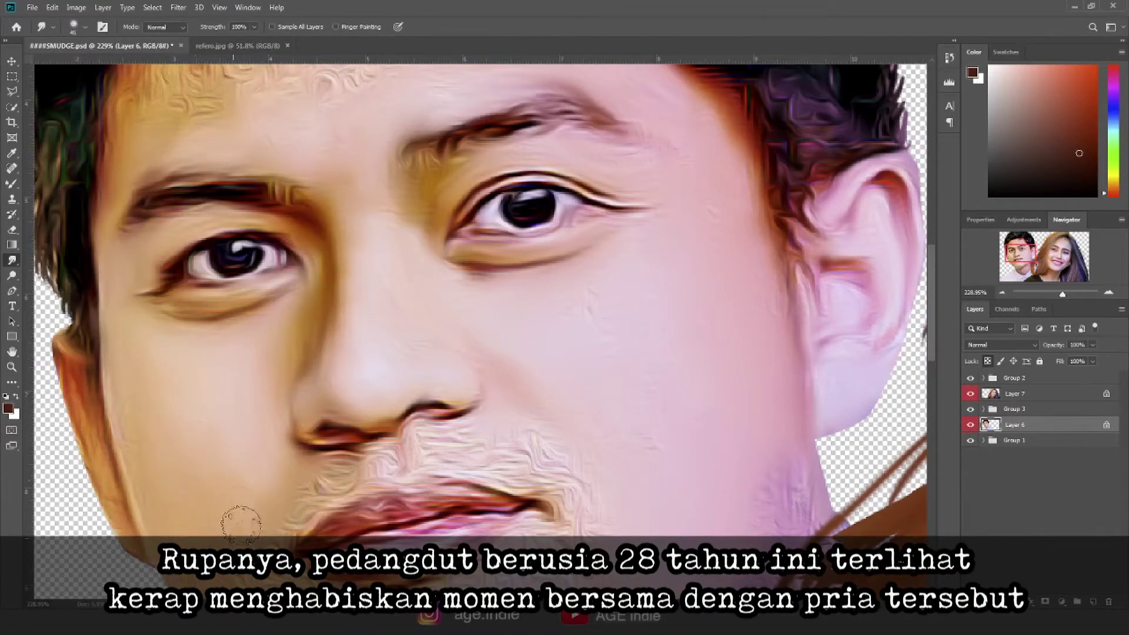
# Step: Smudge the man's lips, their edges and the skin down toward the chin
pyautogui.scroll(-3, 241, 523)
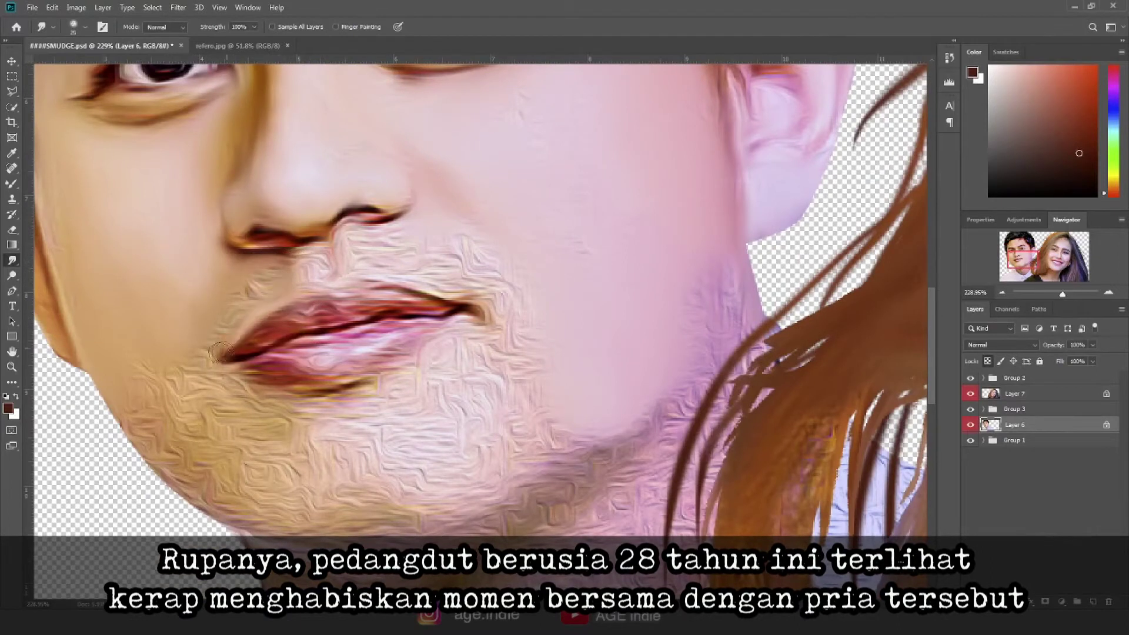
pyautogui.moveTo(396, 271)
pyautogui.mouseDown()
pyautogui.moveTo(504, 277)
pyautogui.moveTo(468, 365)
pyautogui.moveTo(275, 402)
pyautogui.moveTo(294, 447)
pyautogui.moveTo(141, 447)
pyautogui.moveTo(317, 482)
pyautogui.moveTo(377, 436)
pyautogui.moveTo(535, 461)
pyautogui.mouseUp()
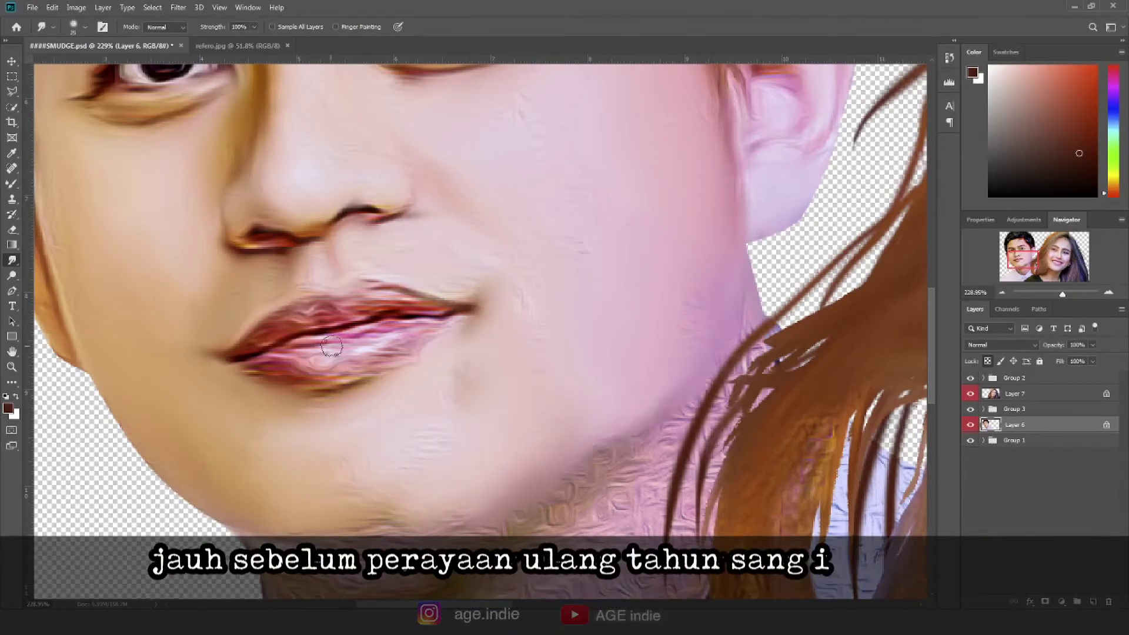
pyautogui.moveTo(331, 347); pyautogui.dragTo(246, 371)
pyautogui.moveTo(417, 340)
pyautogui.mouseDown()
pyautogui.moveTo(283, 335)
pyautogui.moveTo(368, 294)
pyautogui.mouseUp()
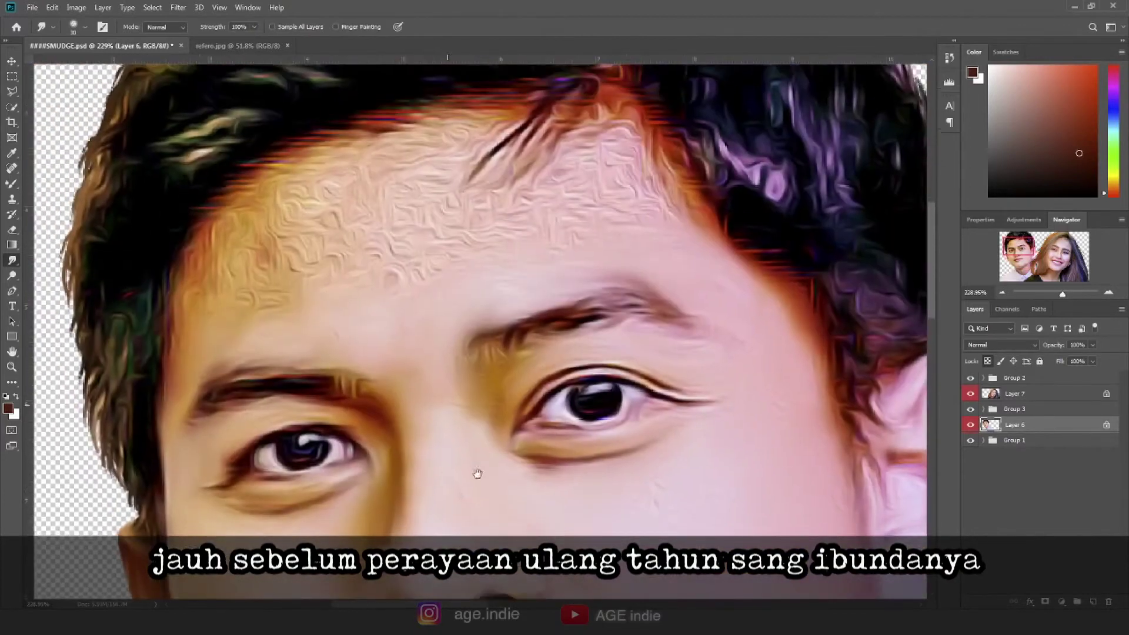
# Step: Smooth the forehead and hairline with a progressively larger smudge brush
pyautogui.moveTo(268, 210)
pyautogui.mouseDown()
pyautogui.moveTo(315, 300)
pyautogui.moveTo(282, 229)
pyautogui.mouseUp()
pyautogui.press(']')
pyautogui.moveTo(306, 182)
pyautogui.mouseDown()
pyautogui.moveTo(524, 205)
pyautogui.moveTo(565, 135)
pyautogui.moveTo(670, 164)
pyautogui.moveTo(555, 227)
pyautogui.moveTo(454, 161)
pyautogui.moveTo(229, 188)
pyautogui.mouseUp()
pyautogui.press(']')
pyautogui.moveTo(517, 189); pyautogui.dragTo(547, 141)
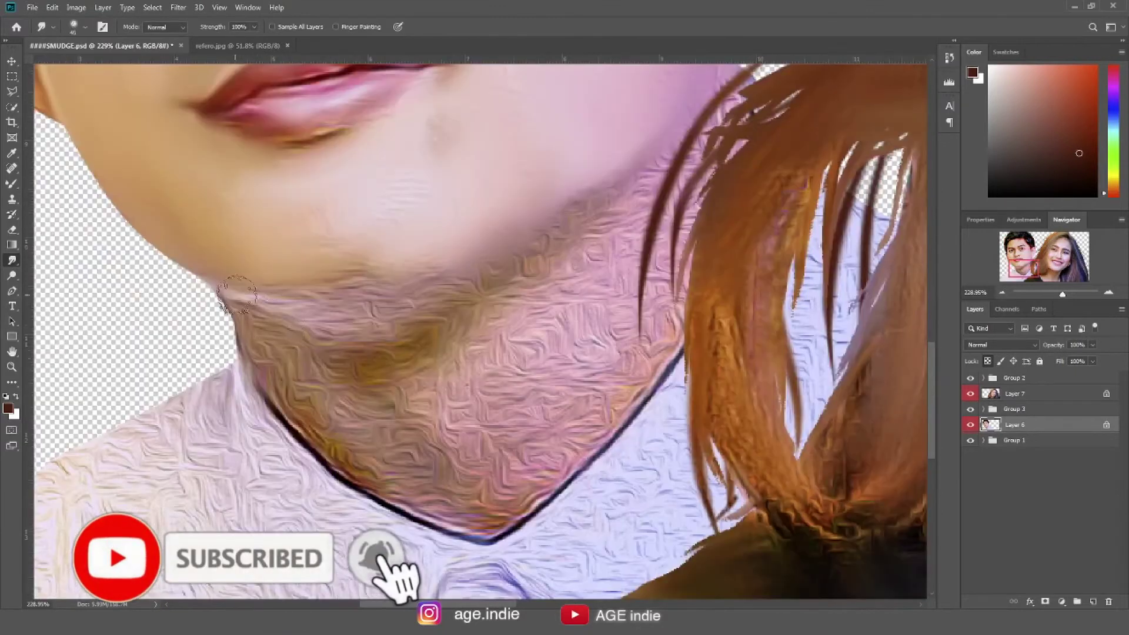
# Step: Blend the neck texture from the left neckline down to the collar's V
pyautogui.moveTo(237, 294); pyautogui.dragTo(329, 329)
pyautogui.moveTo(265, 347)
pyautogui.mouseDown()
pyautogui.moveTo(294, 418)
pyautogui.moveTo(388, 488)
pyautogui.moveTo(551, 475)
pyautogui.moveTo(659, 318)
pyautogui.mouseUp()
pyautogui.moveTo(612, 353); pyautogui.dragTo(459, 471)
pyautogui.moveTo(447, 423)
pyautogui.mouseDown()
pyautogui.moveTo(488, 294)
pyautogui.moveTo(517, 288)
pyautogui.mouseUp()
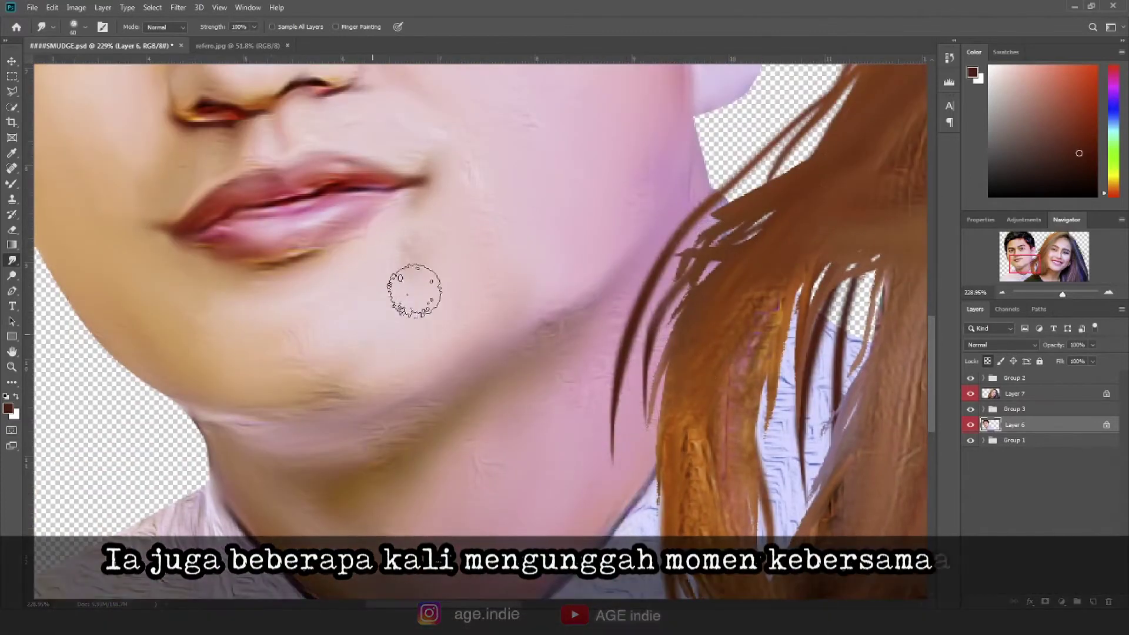
# Step: Smear the hair at the temple, top and left side, then fit the image in view
pyautogui.scroll(5, 416, 286)
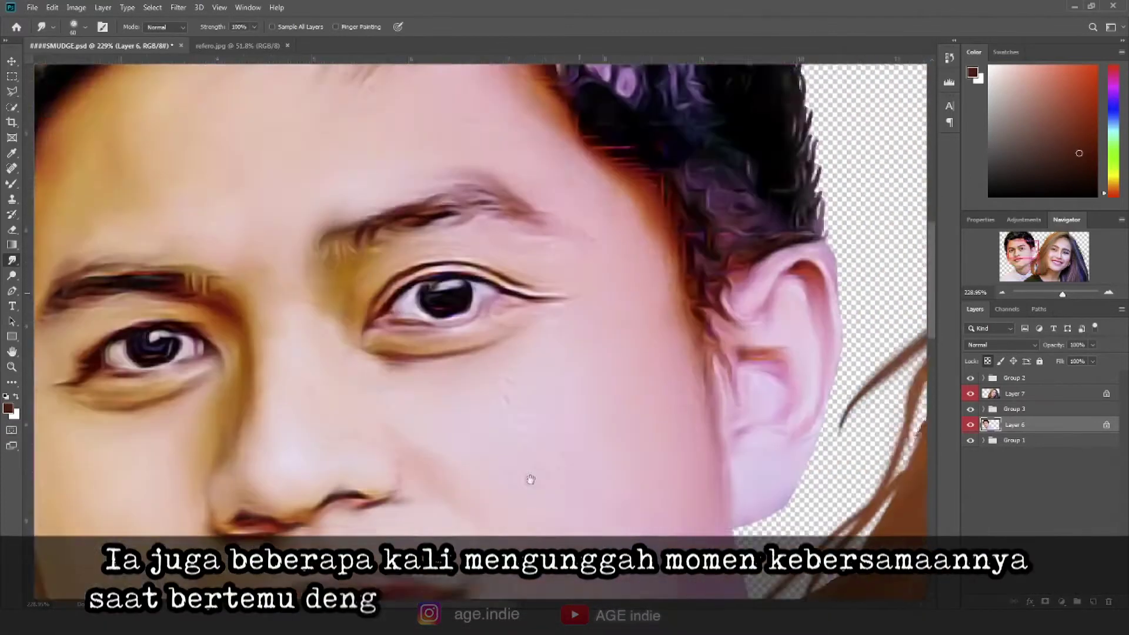
pyautogui.scroll(-3, 517, 247)
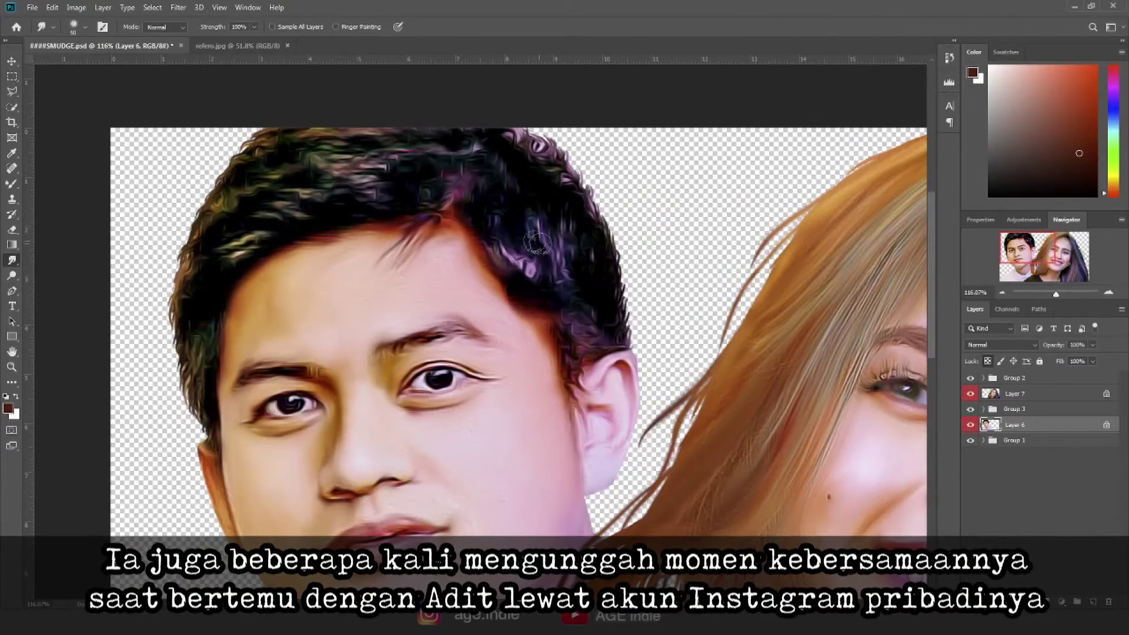
pyautogui.moveTo(537, 243); pyautogui.dragTo(547, 263)
pyautogui.moveTo(511, 147)
pyautogui.mouseDown()
pyautogui.moveTo(298, 151)
pyautogui.moveTo(372, 131)
pyautogui.moveTo(330, 127)
pyautogui.mouseUp()
pyautogui.moveTo(255, 158)
pyautogui.mouseDown()
pyautogui.moveTo(197, 253)
pyautogui.moveTo(182, 330)
pyautogui.mouseUp()
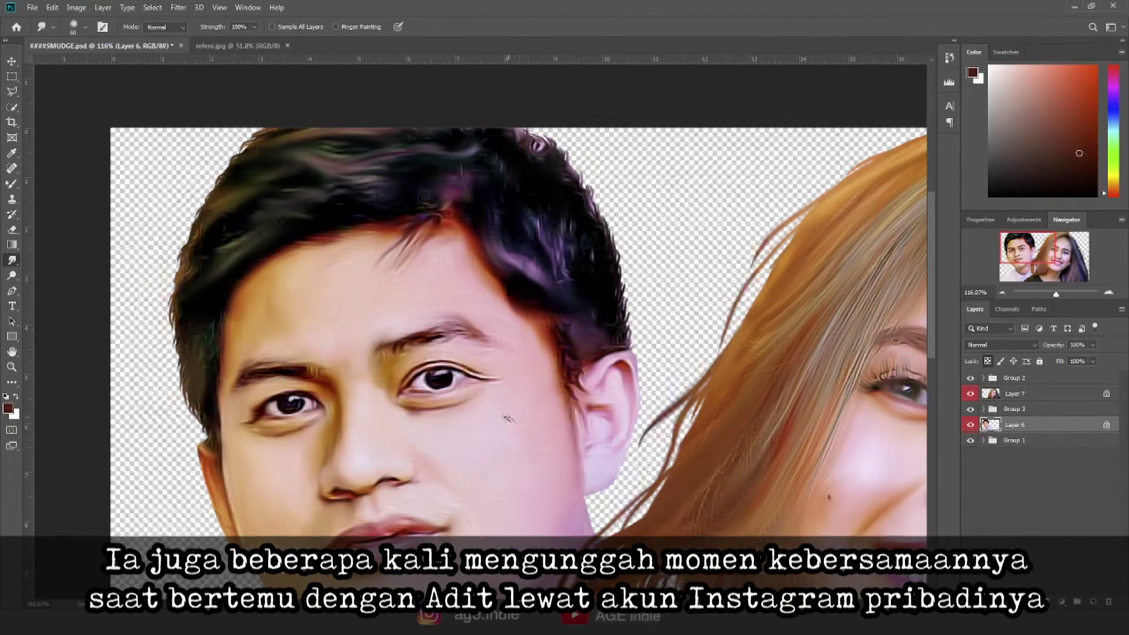
pyautogui.hotkey('ctrl', '0')
# Step: Hide the woman's layer and trace a closed Pen path around the man's shirt
pyautogui.press('p')
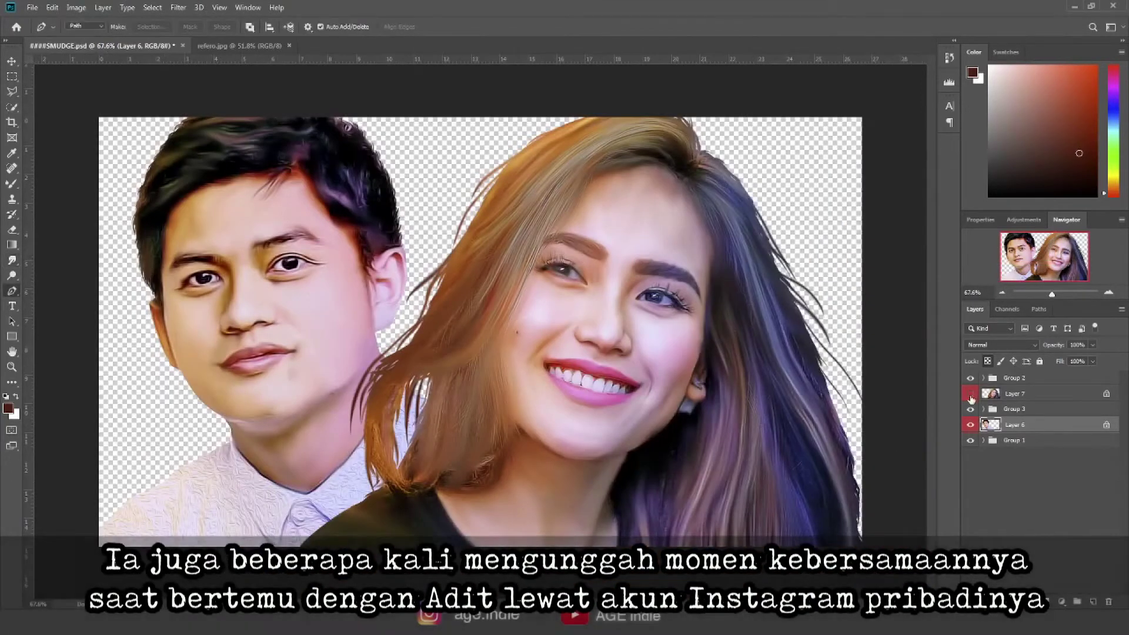
pyautogui.click(970, 393)
pyautogui.scroll(3, 253, 387)
pyautogui.click(186, 400)
pyautogui.click(212, 400)
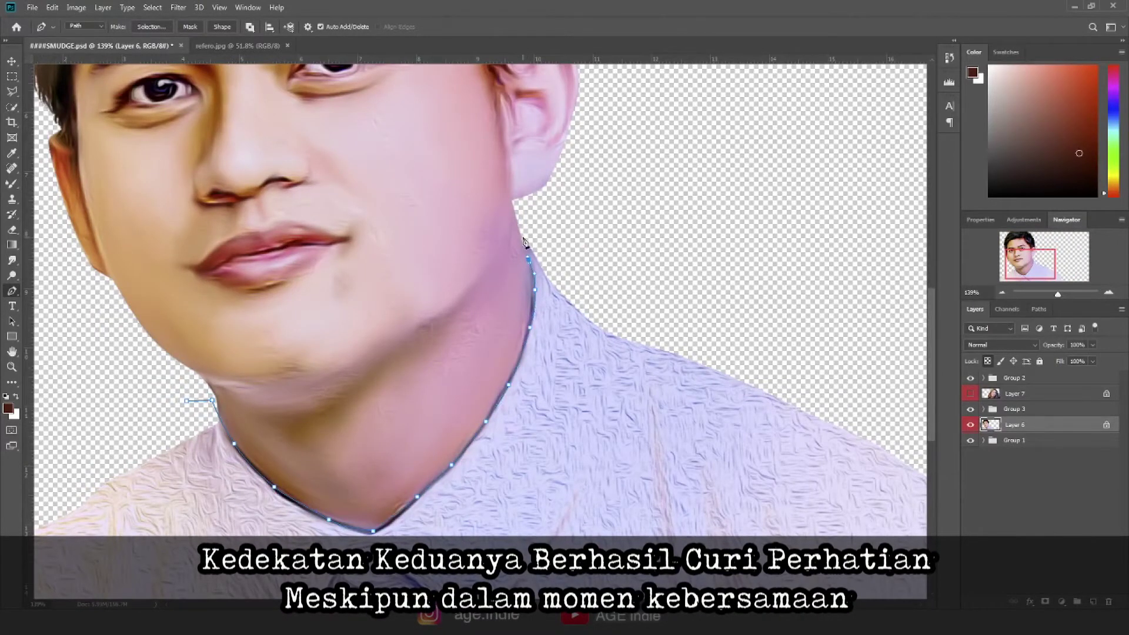
pyautogui.click(674, 218)
pyautogui.scroll(-5, 673, 217)
pyautogui.click(672, 331)
pyautogui.click(285, 405)
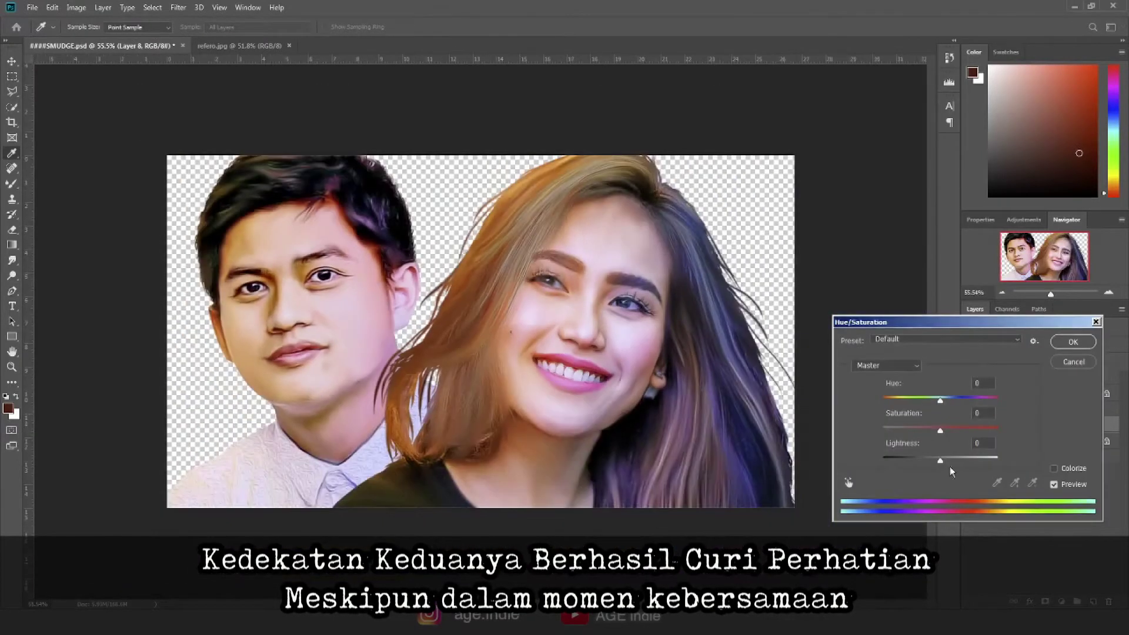
# Step: Use Hue/Saturation to turn the shirt a deep muted purple-grey
pyautogui.moveTo(950, 467)
pyautogui.mouseDown()
pyautogui.moveTo(922, 464)
pyautogui.moveTo(980, 431)
pyautogui.mouseUp()
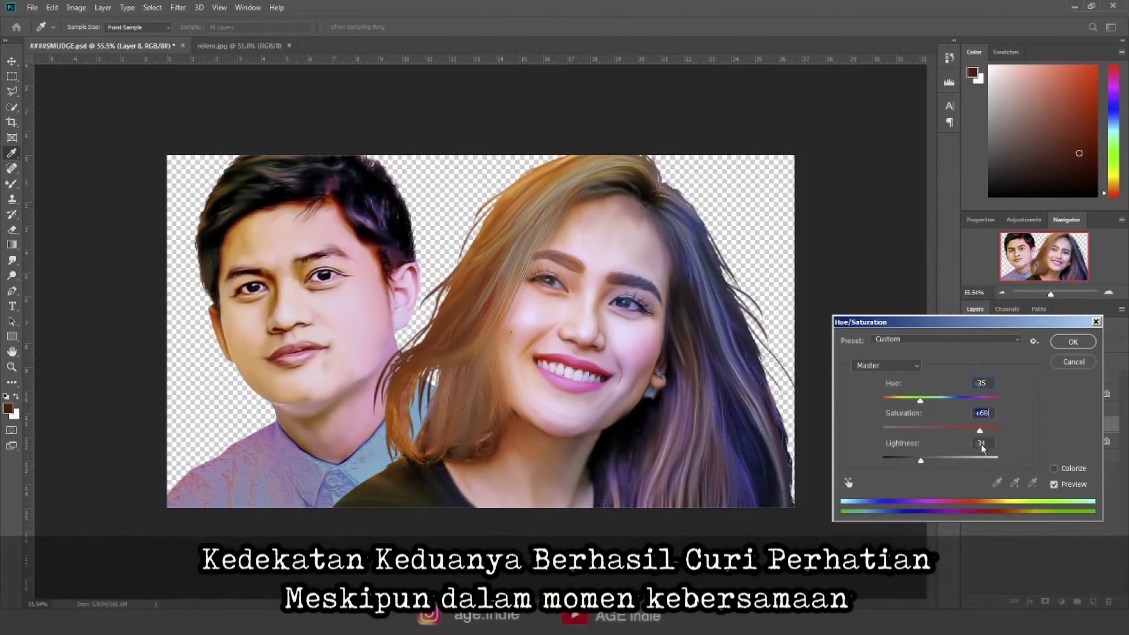
pyautogui.moveTo(920, 400); pyautogui.dragTo(922, 400)
pyautogui.moveTo(921, 461); pyautogui.dragTo(913, 461)
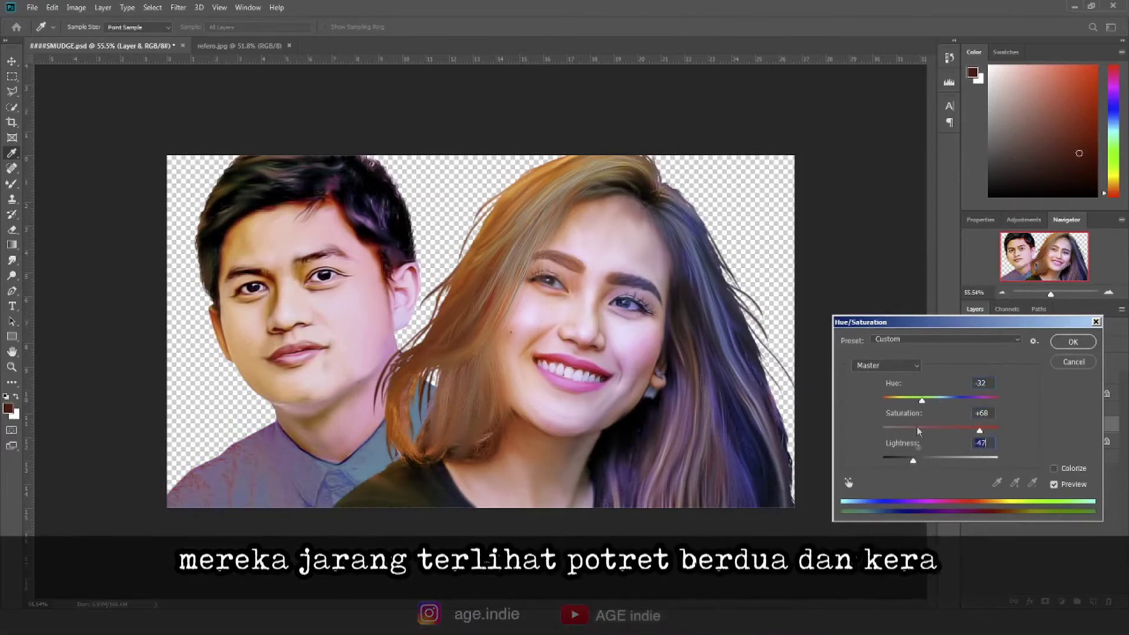
pyautogui.moveTo(922, 401); pyautogui.dragTo(962, 400)
pyautogui.keyDown('alt'); pyautogui.click(1074, 362); pyautogui.keyUp('alt')
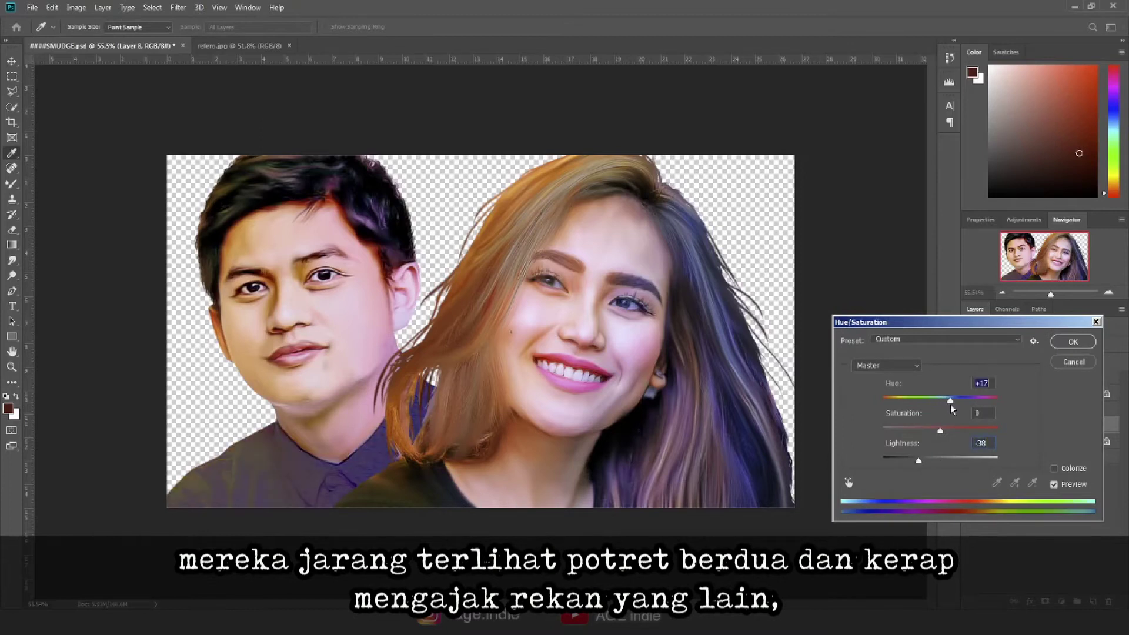
pyautogui.moveTo(950, 401); pyautogui.dragTo(959, 402)
pyautogui.press('Return')
# Step: Merge the shirt layer down into the man's portrait layer
pyautogui.press('p')
pyautogui.rightClick(1029, 440)
pyautogui.click(899, 457)
pyautogui.scroll(2, 525, 395)
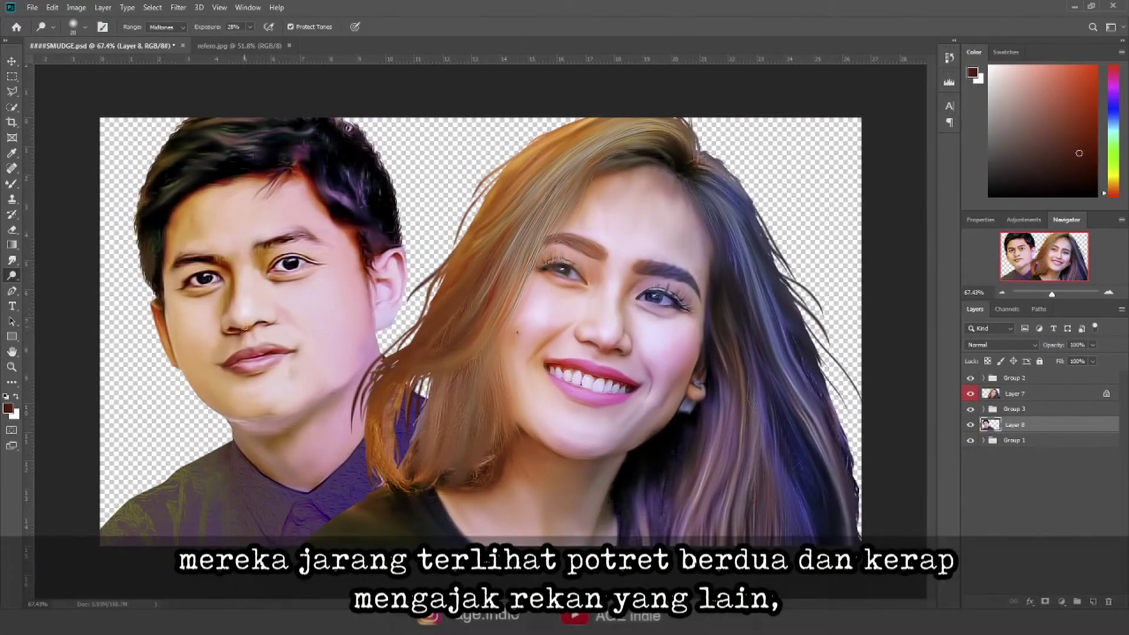
# Step: Dodge the side of the man's nose and his forehead above the eyebrow
pyautogui.moveTo(227, 325); pyautogui.dragTo(227, 320)
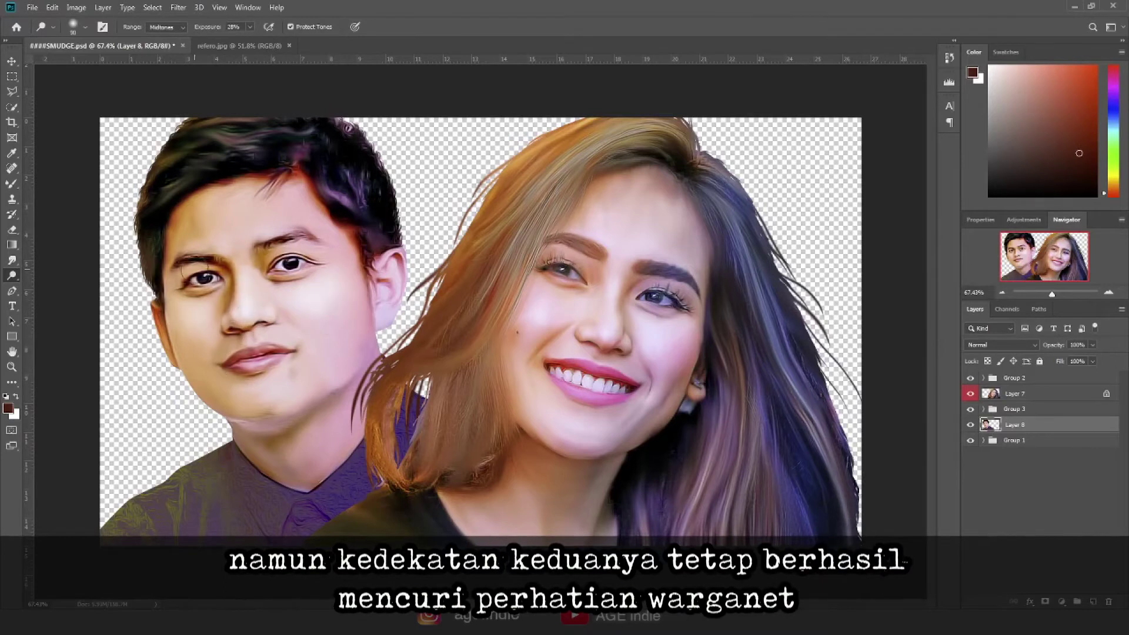
pyautogui.moveTo(267, 226); pyautogui.dragTo(247, 212)
pyautogui.press(']')
pyautogui.press(']')
pyautogui.press(']')
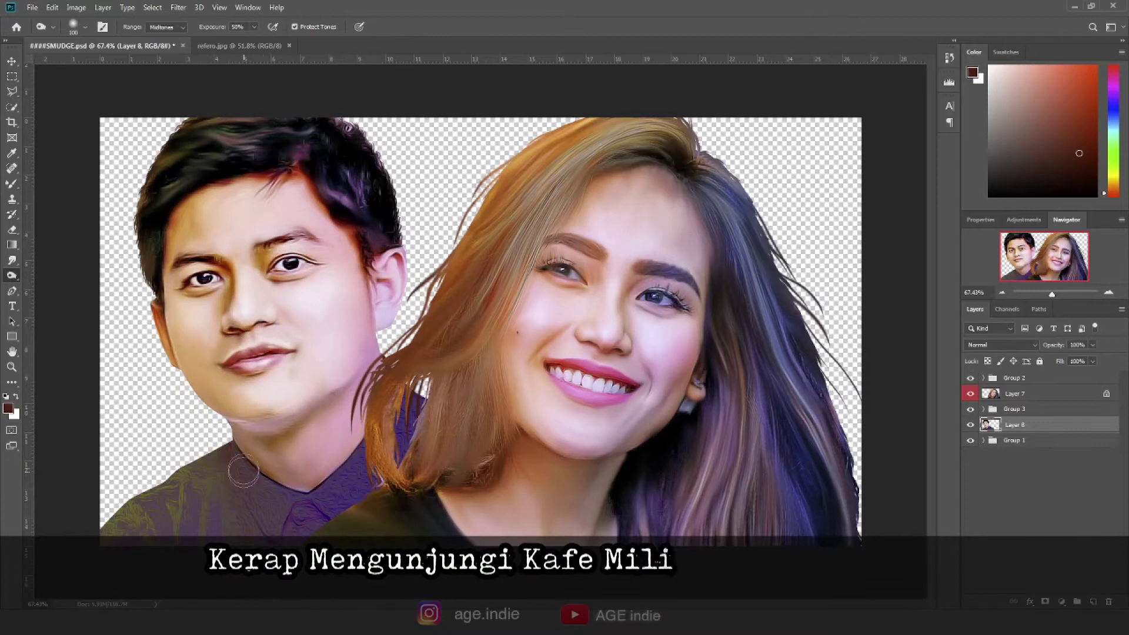
# Step: Burn the man's streaky shirt and the woman's hair on Layer 7 to deepen them
pyautogui.moveTo(219, 516); pyautogui.dragTo(123, 523)
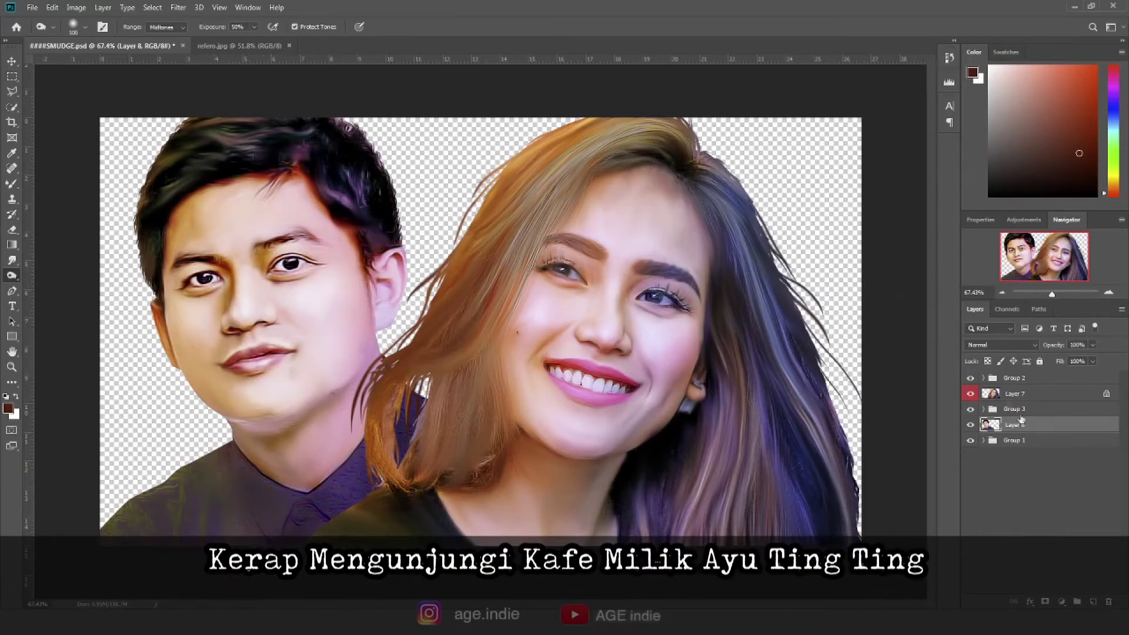
pyautogui.click(994, 394)
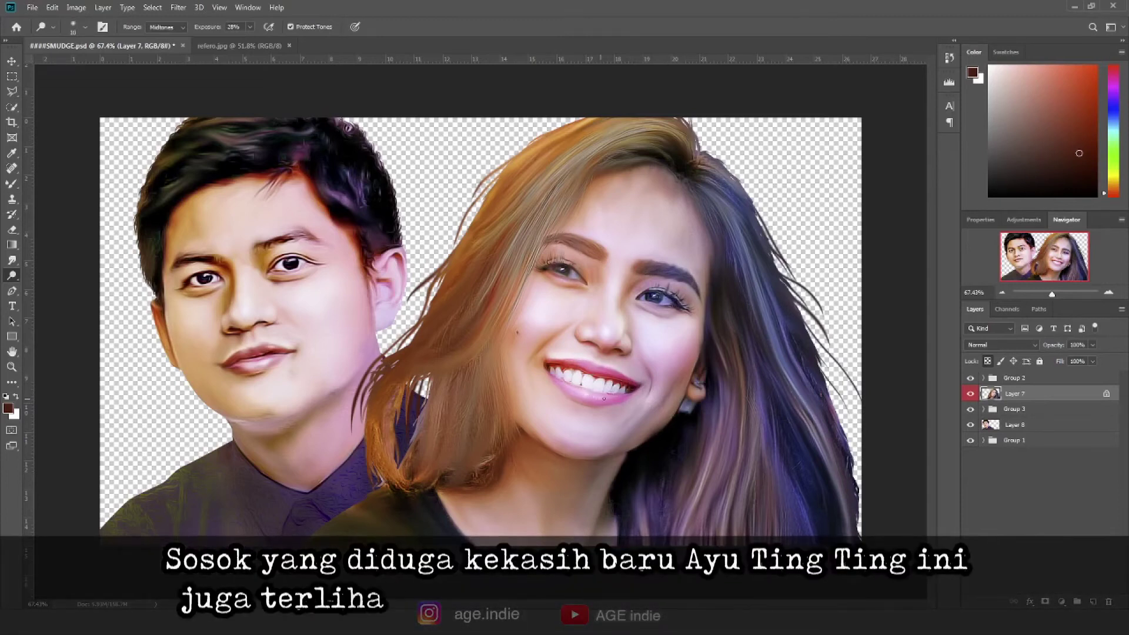
pyautogui.press(']')
pyautogui.press(']')
pyautogui.press(']')
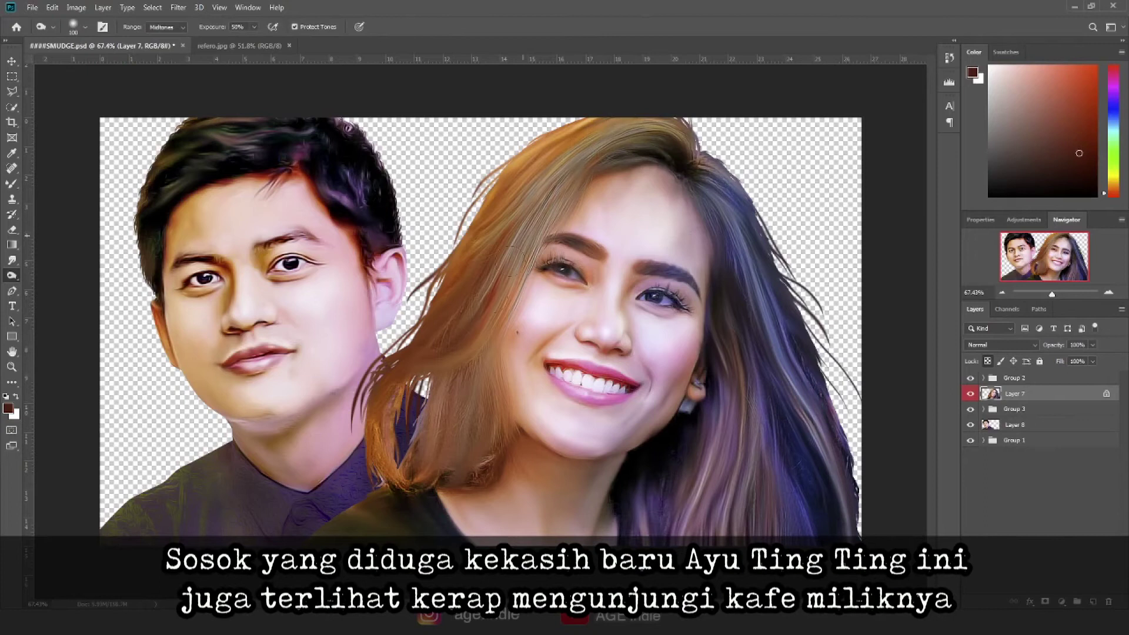
pyautogui.moveTo(402, 358)
pyautogui.mouseDown()
pyautogui.moveTo(373, 465)
pyautogui.moveTo(382, 488)
pyautogui.mouseUp()
pyautogui.moveTo(699, 194); pyautogui.dragTo(693, 264)
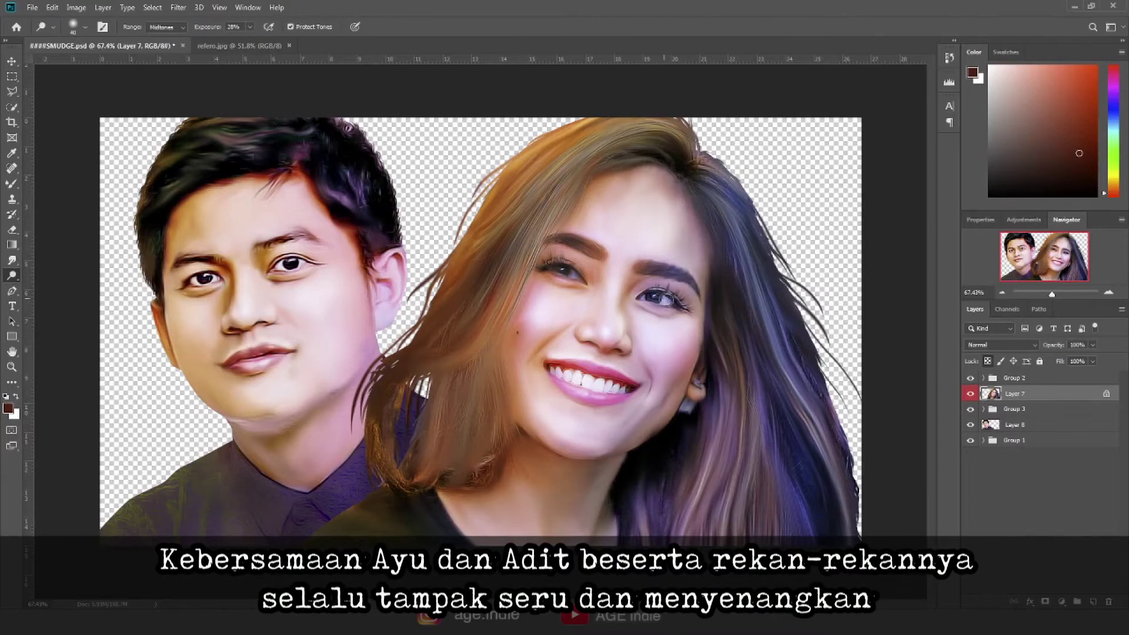
# Step: Paint the bg mask to reveal blue on the right, purple between heads, orange far left
pyautogui.scroll(-1, 747, 404)
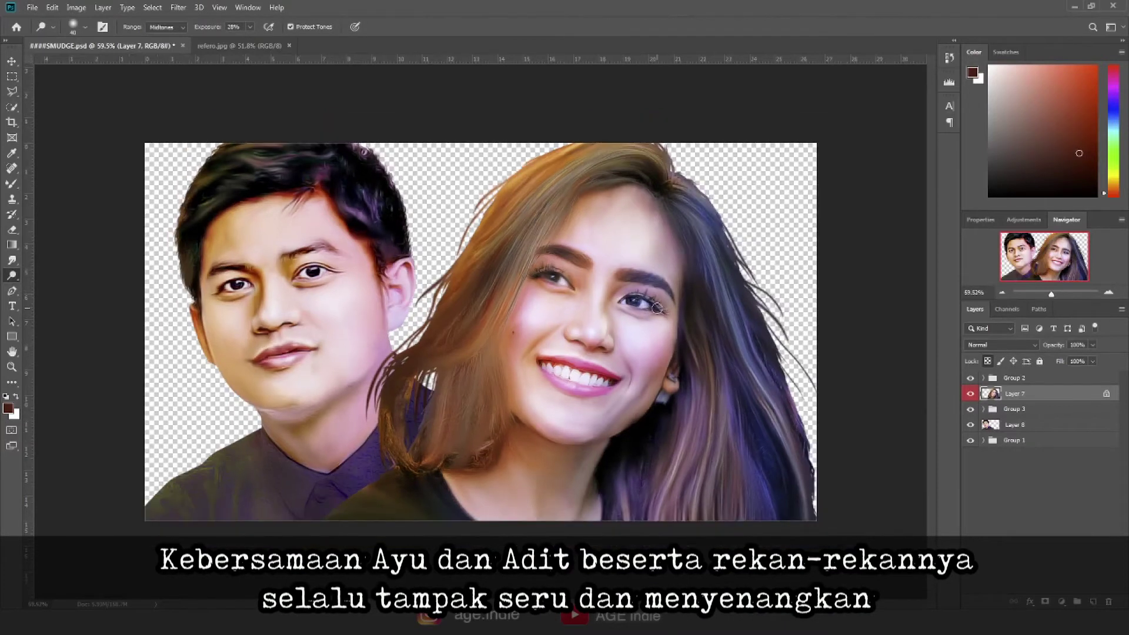
pyautogui.moveTo(823, 483)
pyautogui.mouseDown()
pyautogui.moveTo(844, 403)
pyautogui.moveTo(644, 176)
pyautogui.moveTo(739, 162)
pyautogui.mouseUp()
pyautogui.moveTo(626, 211)
pyautogui.mouseDown()
pyautogui.moveTo(412, 329)
pyautogui.moveTo(412, 471)
pyautogui.mouseUp()
pyautogui.moveTo(163, 138); pyautogui.dragTo(332, 389)
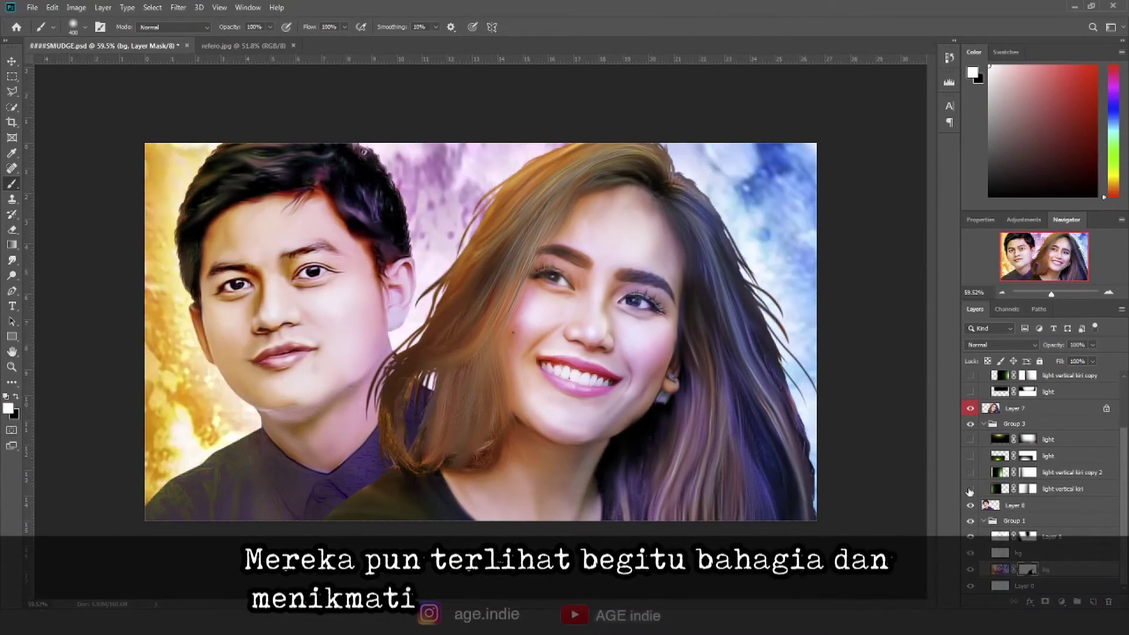
# Step: Show the DUST 2 and bg copy layers, apply two Curves tweaks, and open Levels
pyautogui.moveTo(971, 418); pyautogui.dragTo(971, 402)
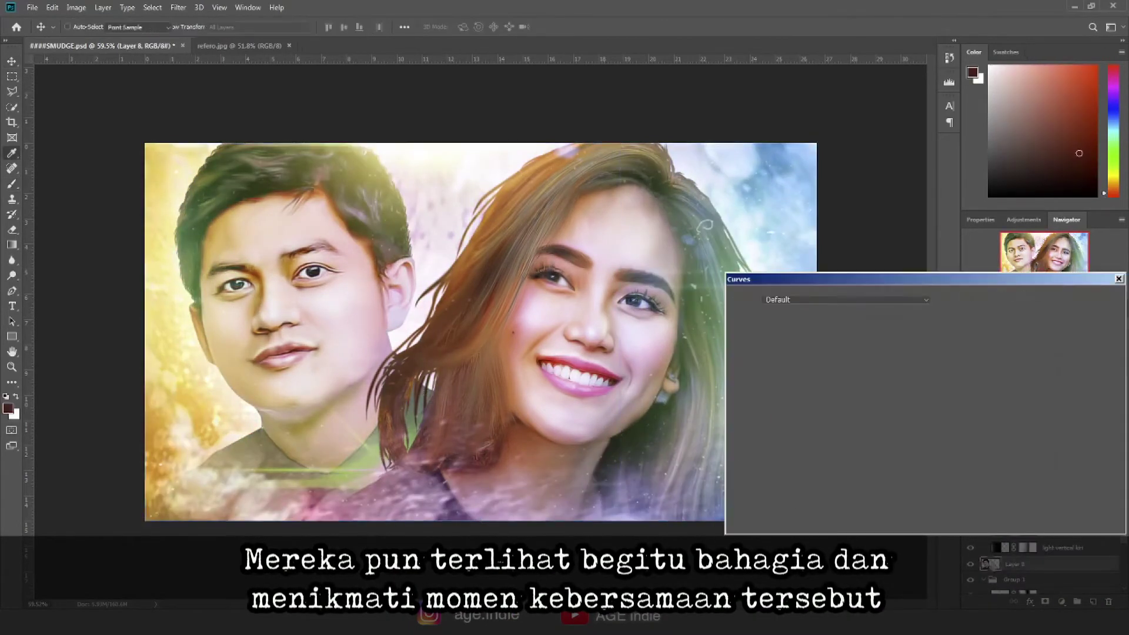
pyautogui.moveTo(854, 423); pyautogui.dragTo(859, 425)
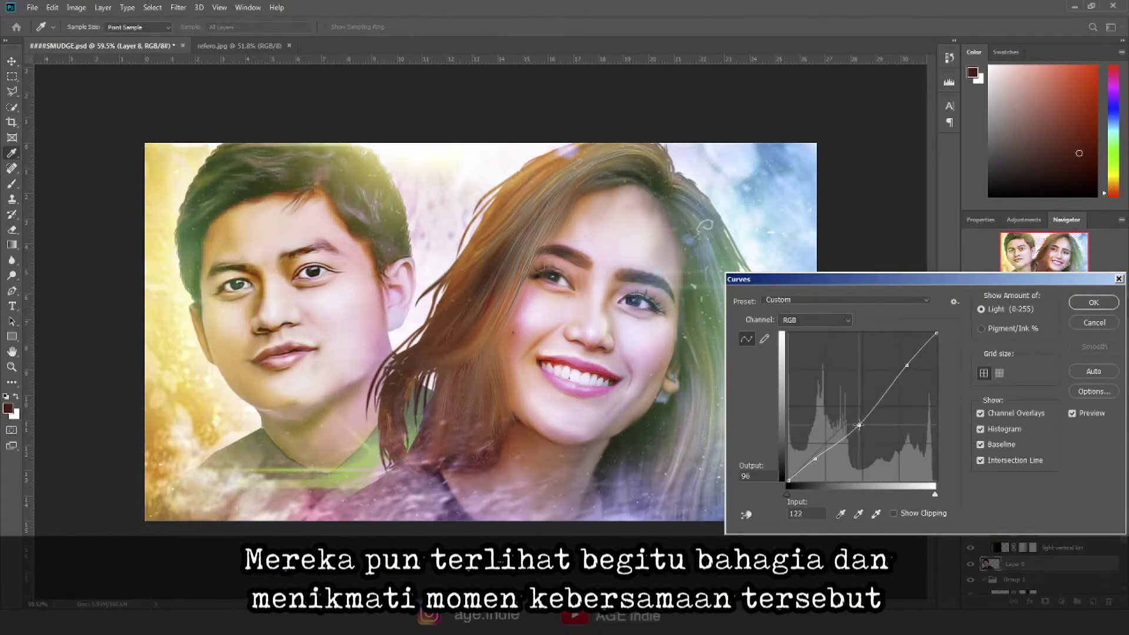
pyautogui.click(1093, 302)
pyautogui.hotkey('ctrl', 'l')
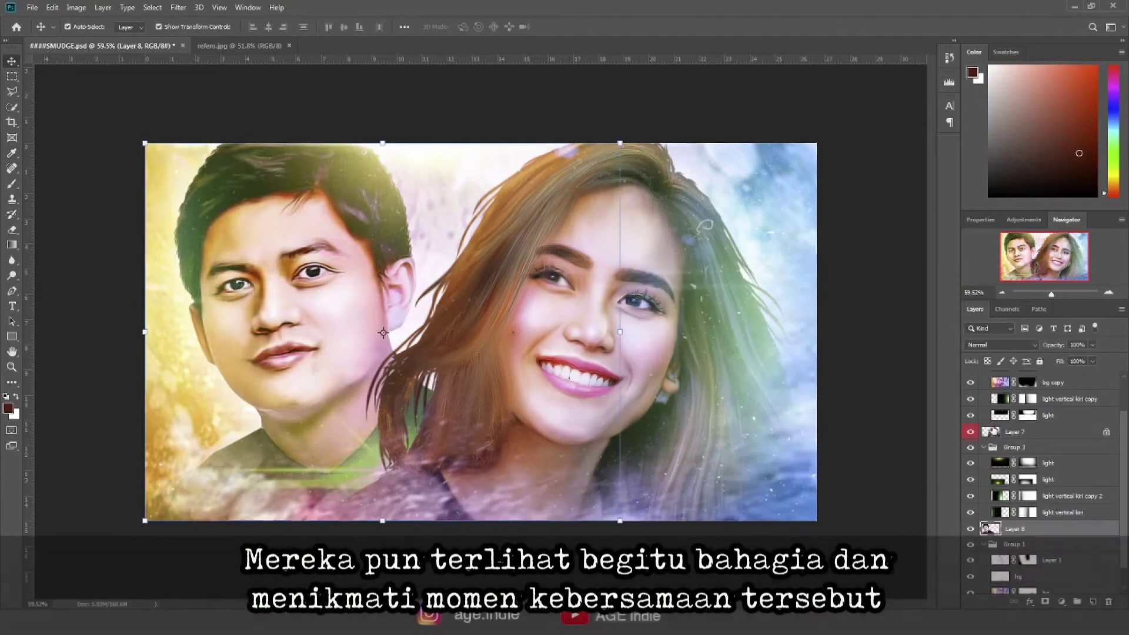
pyautogui.click(912, 361)
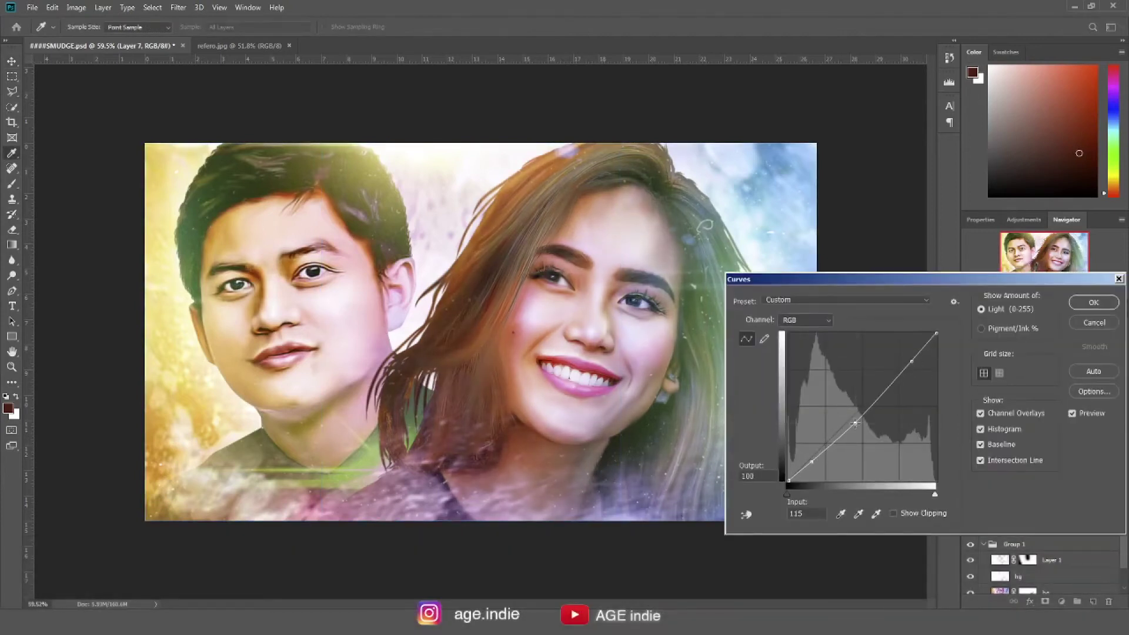
pyautogui.click(1094, 302)
pyautogui.hotkey('ctrl', 'l')
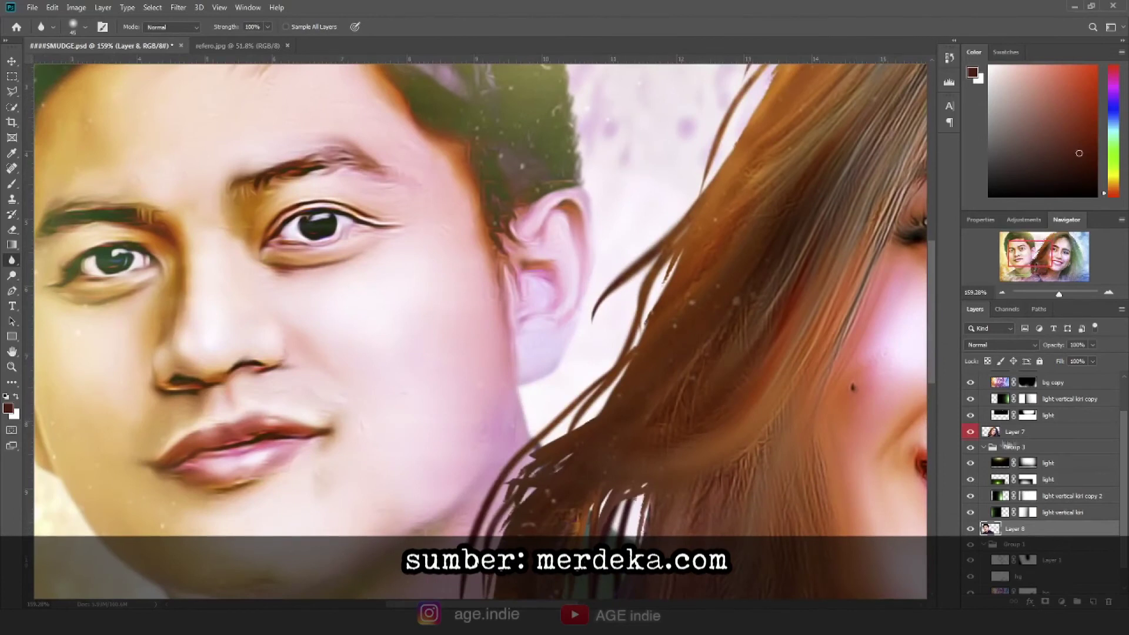
# Step: Switch to Layer 7 for hair touch-ups, then zoom back out to the whole portrait
pyautogui.click(1007, 436)
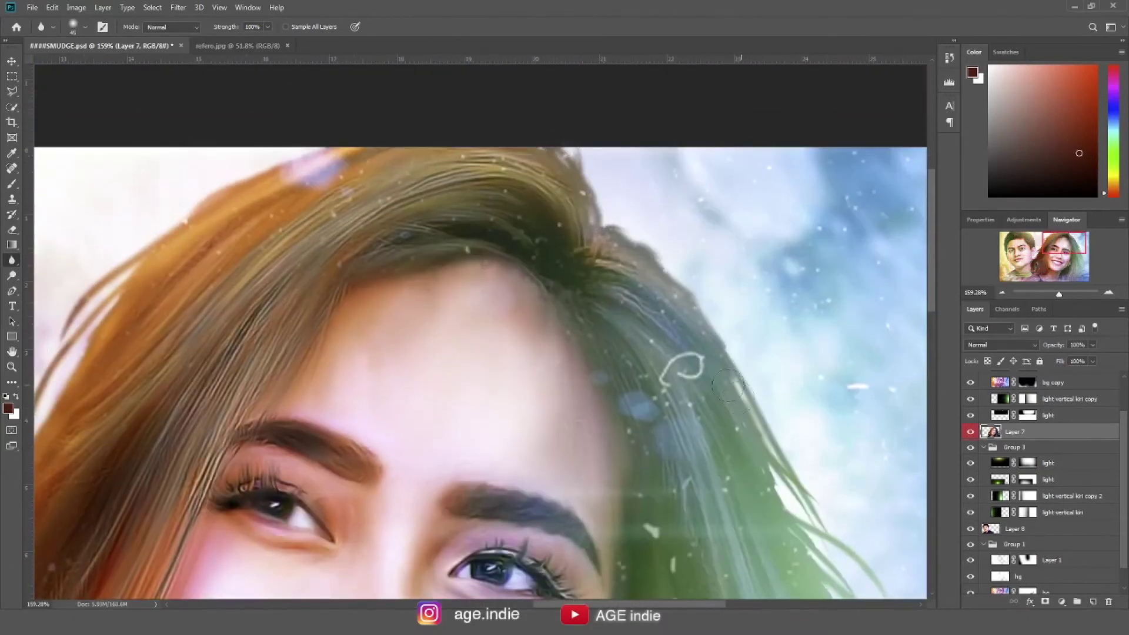
pyautogui.scroll(-3, 728, 386)
pyautogui.scroll(-3, 549, 335)
pyautogui.scroll(-2, 549, 335)
# Step: Flatten the composite and apply HDR Toning to the portrait
pyautogui.press('v')
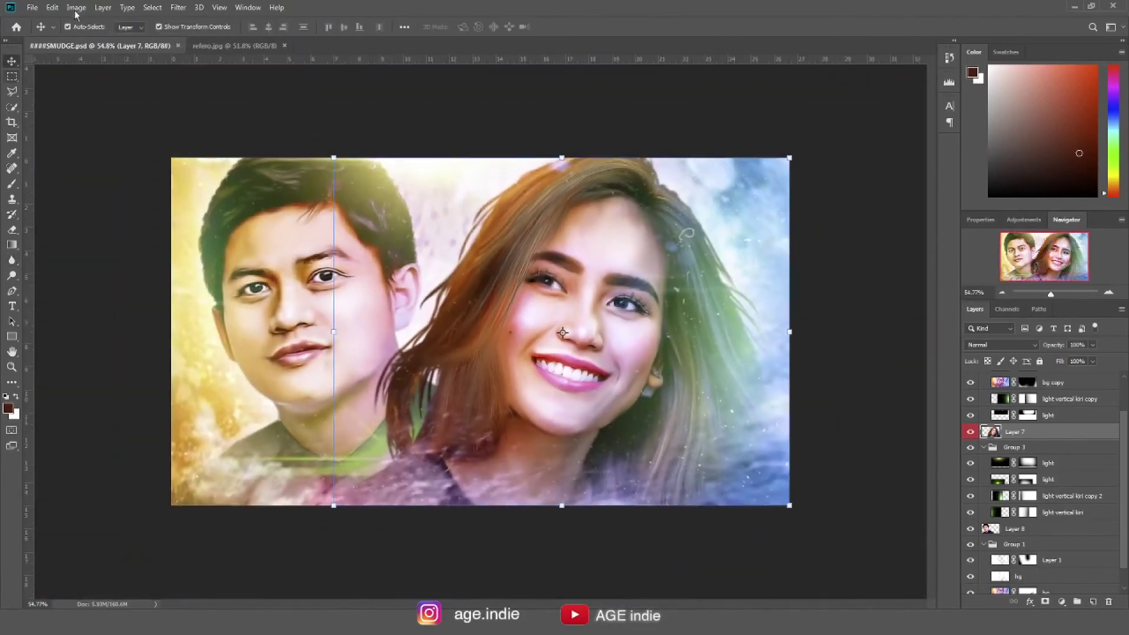
pyautogui.click(75, 7)
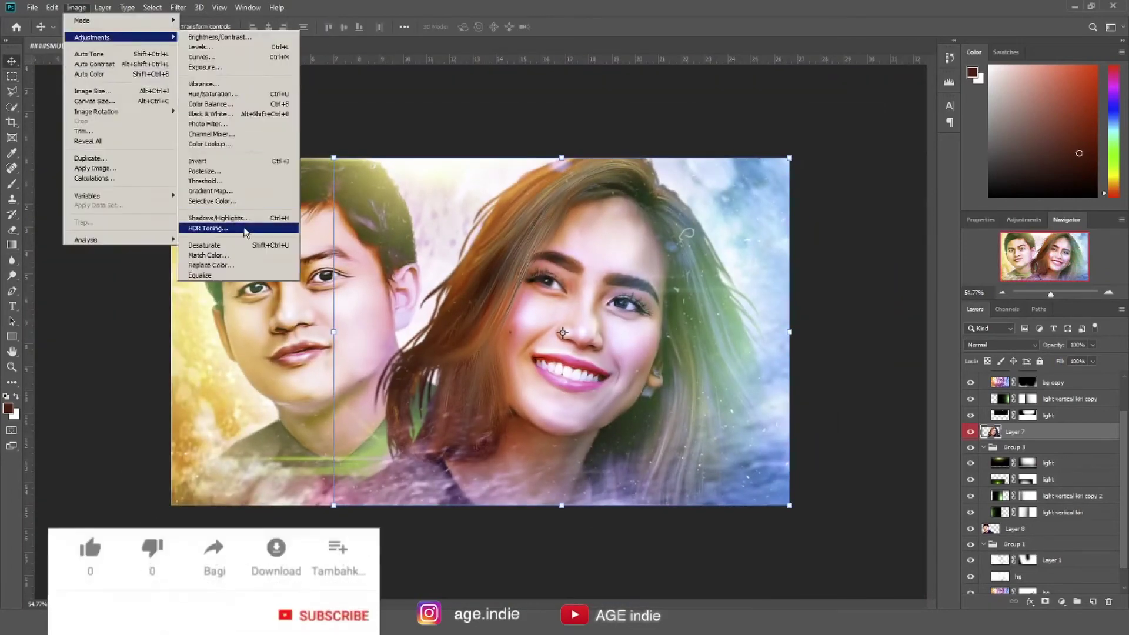
pyautogui.click(235, 222)
pyautogui.click(607, 353)
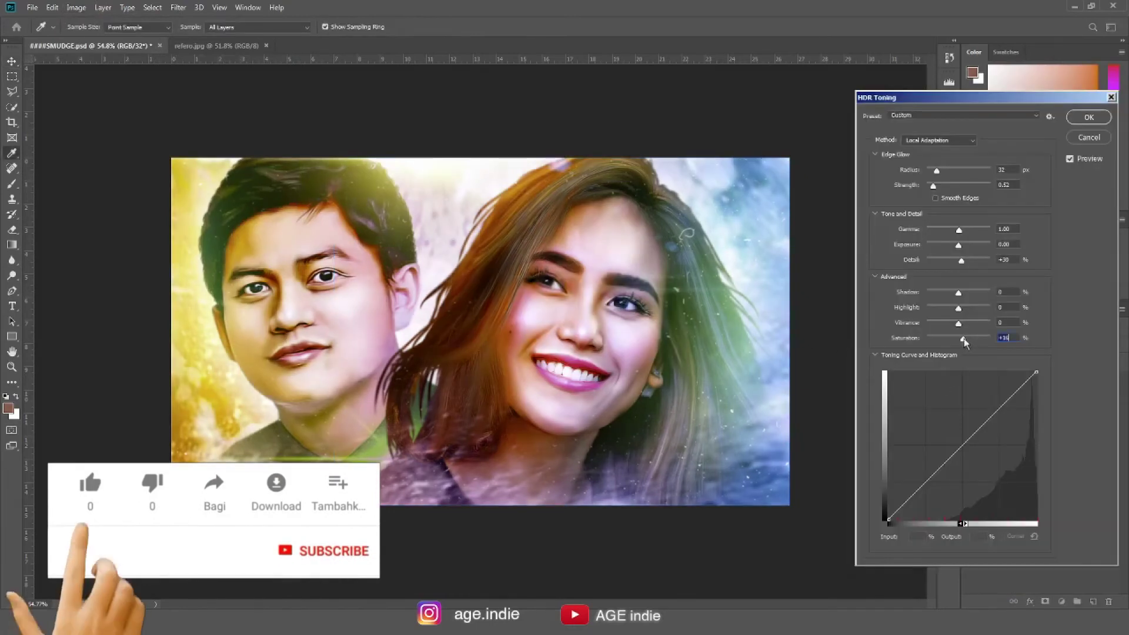
pyautogui.click(1089, 117)
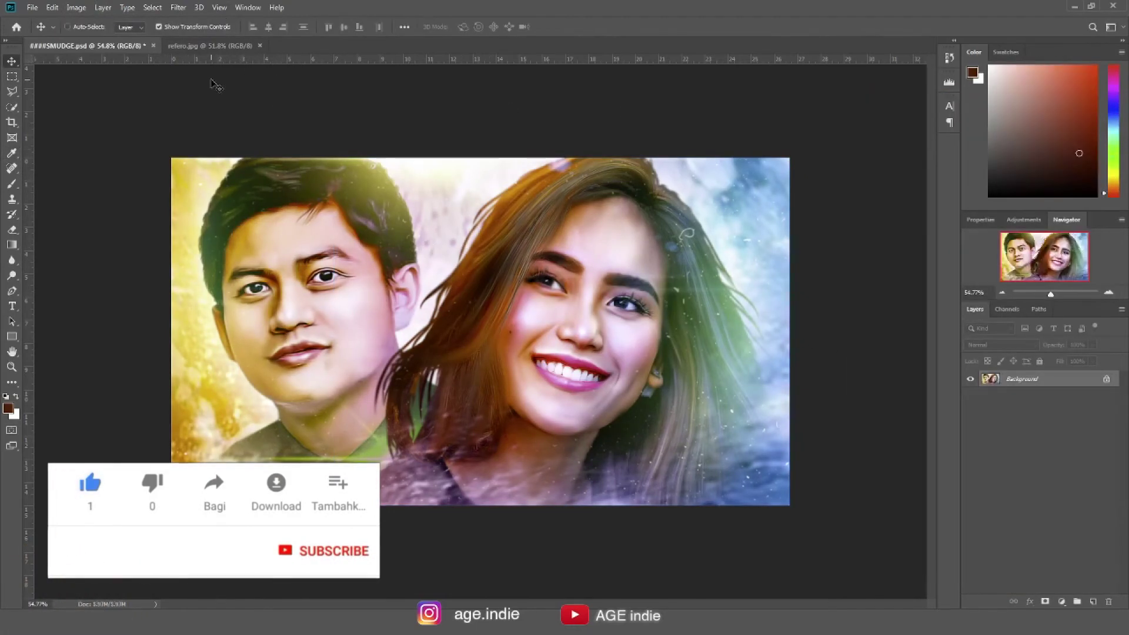
# Step: Lower the portrait's saturation slightly with Hue/Saturation
pyautogui.hotkey('ctrl', 'u')
pyautogui.click(939, 429)
pyautogui.click(1073, 345)
# Step: Raise Clarity on the portrait with the Camera Raw Filter
pyautogui.click(178, 8)
pyautogui.click(200, 78)
pyautogui.moveTo(829, 357); pyautogui.dragTo(834, 361)
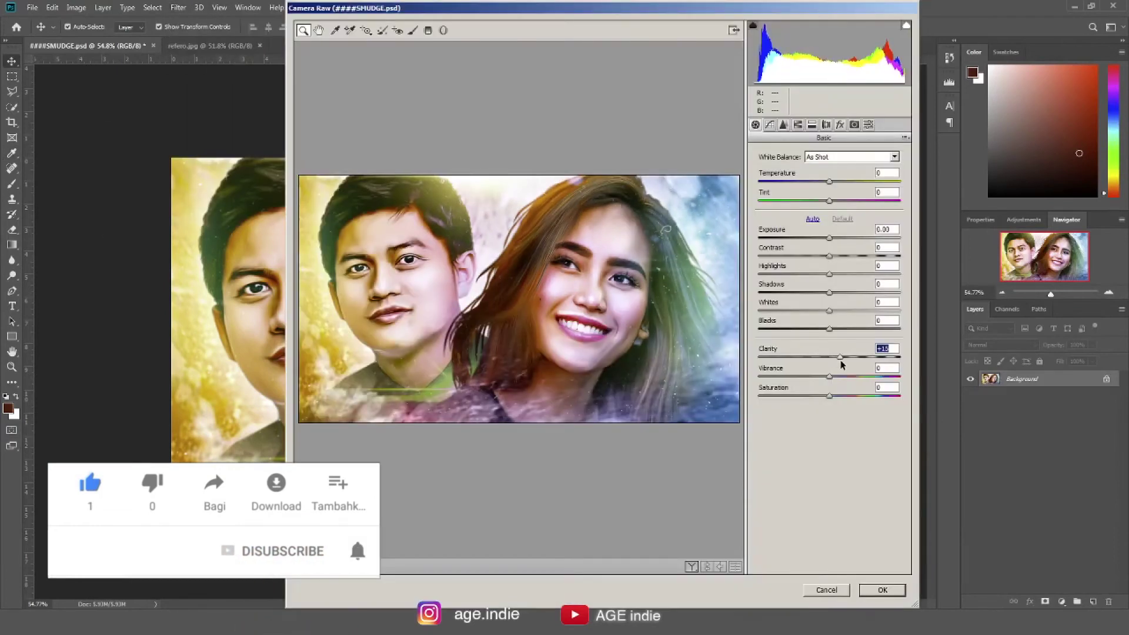
pyautogui.click(882, 590)
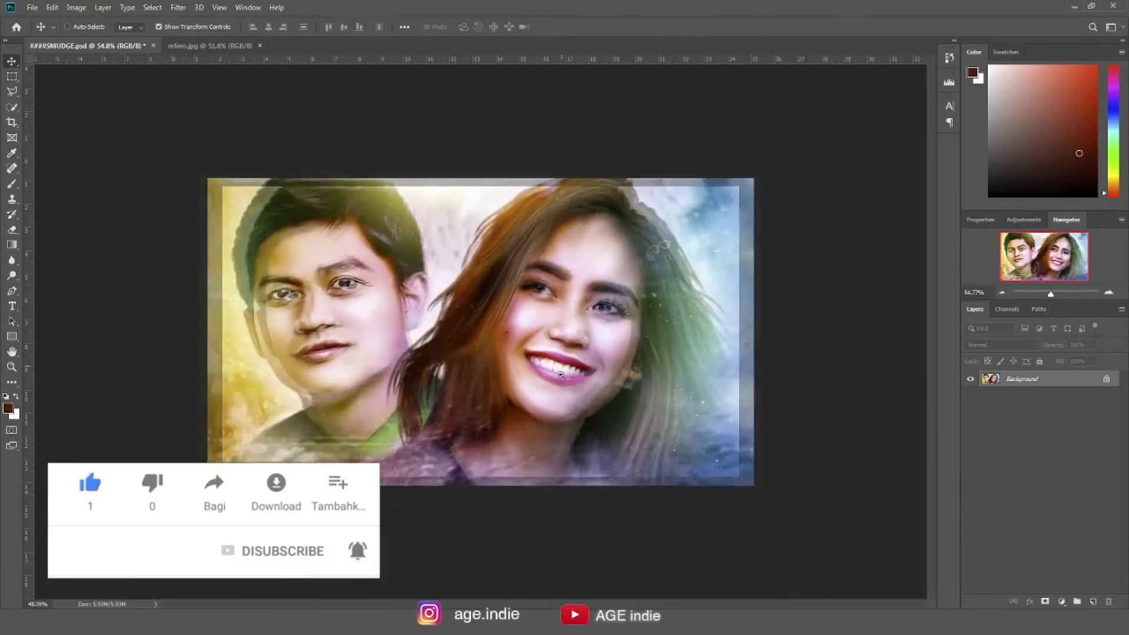
pyautogui.scroll(3, 618, 445)
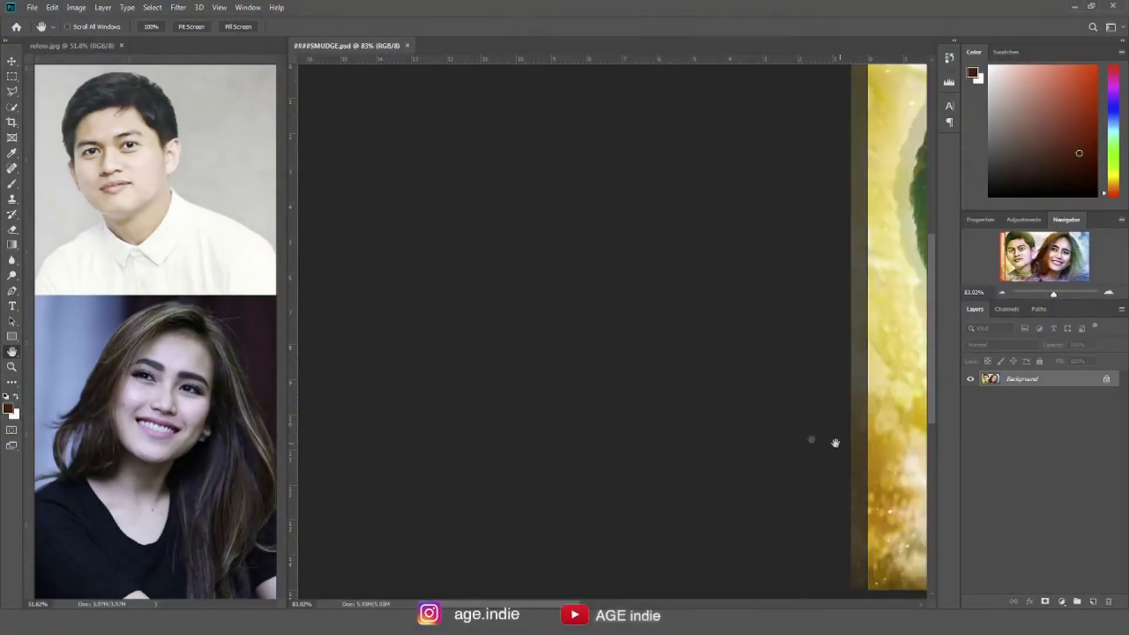
# Step: Pan from the man's face across to the woman's, then fit the portrait to the window
pyautogui.moveTo(834, 441); pyautogui.dragTo(547, 453)
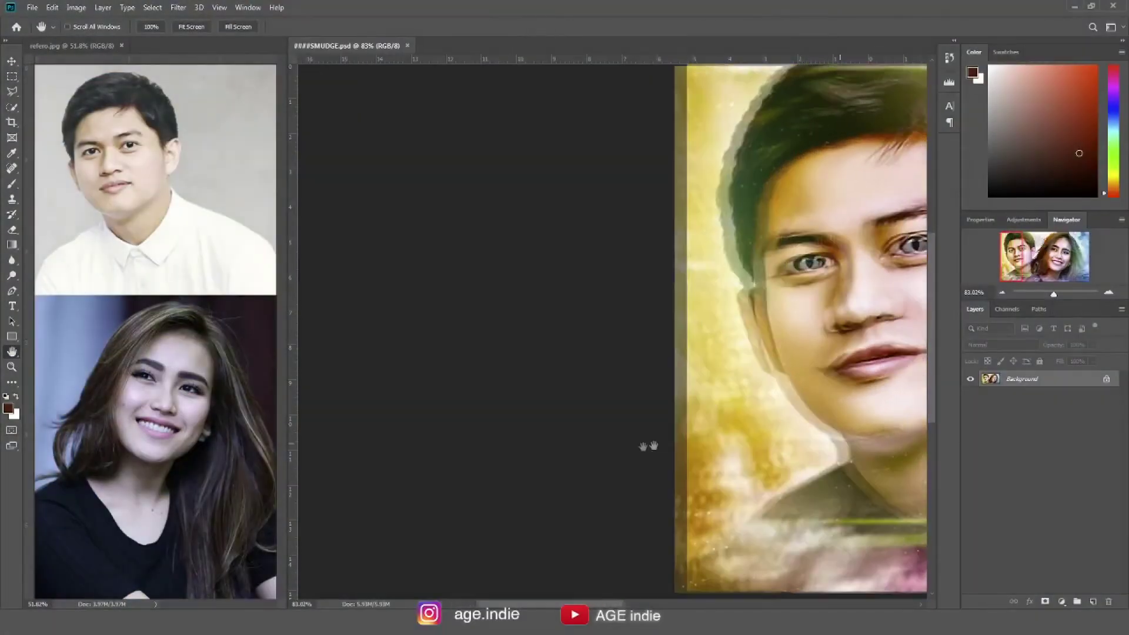
pyautogui.moveTo(843, 466); pyautogui.dragTo(671, 473)
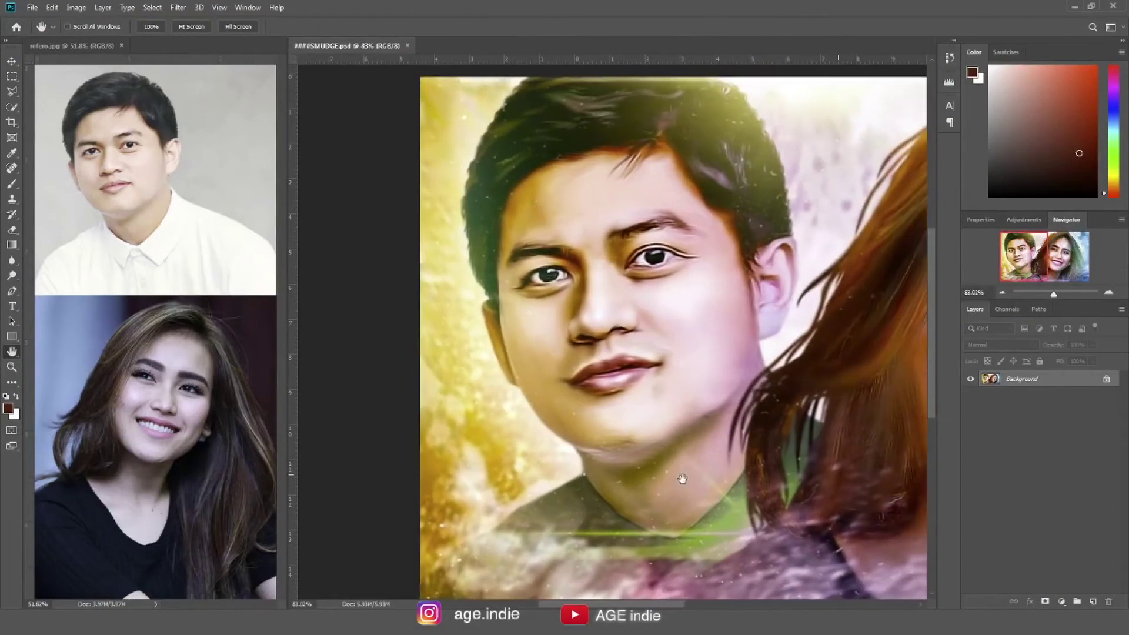
pyautogui.moveTo(818, 488); pyautogui.dragTo(541, 490)
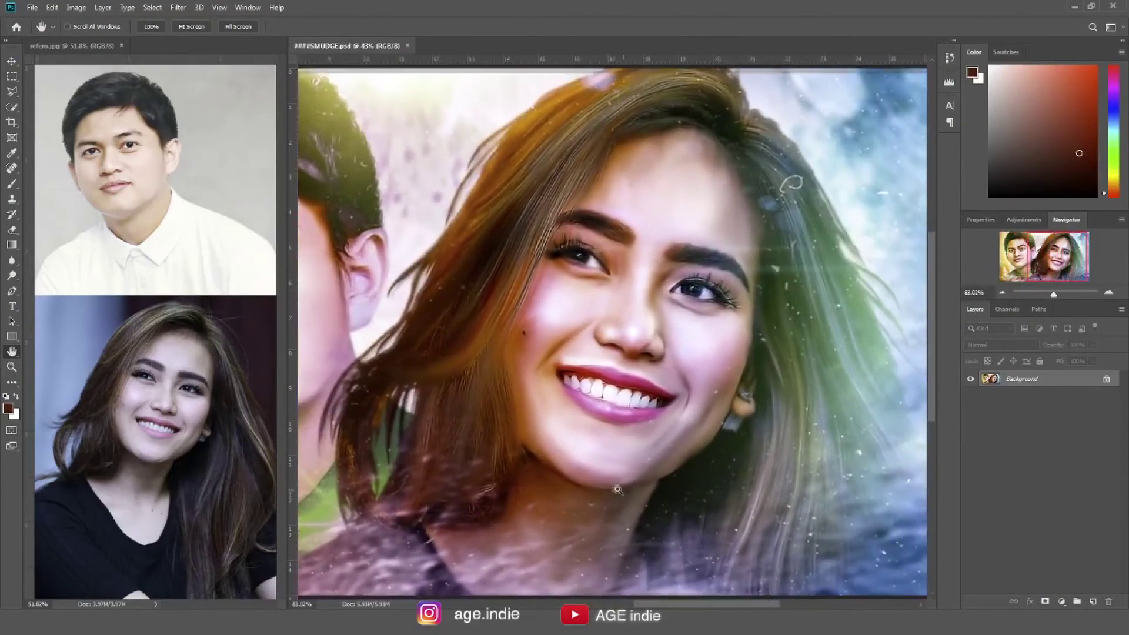
pyautogui.hotkey('ctrl', '0')
# Step: Zoom in on the woman's face to compare it with the reference photo
pyautogui.moveTo(576, 347); pyautogui.dragTo(579, 361)
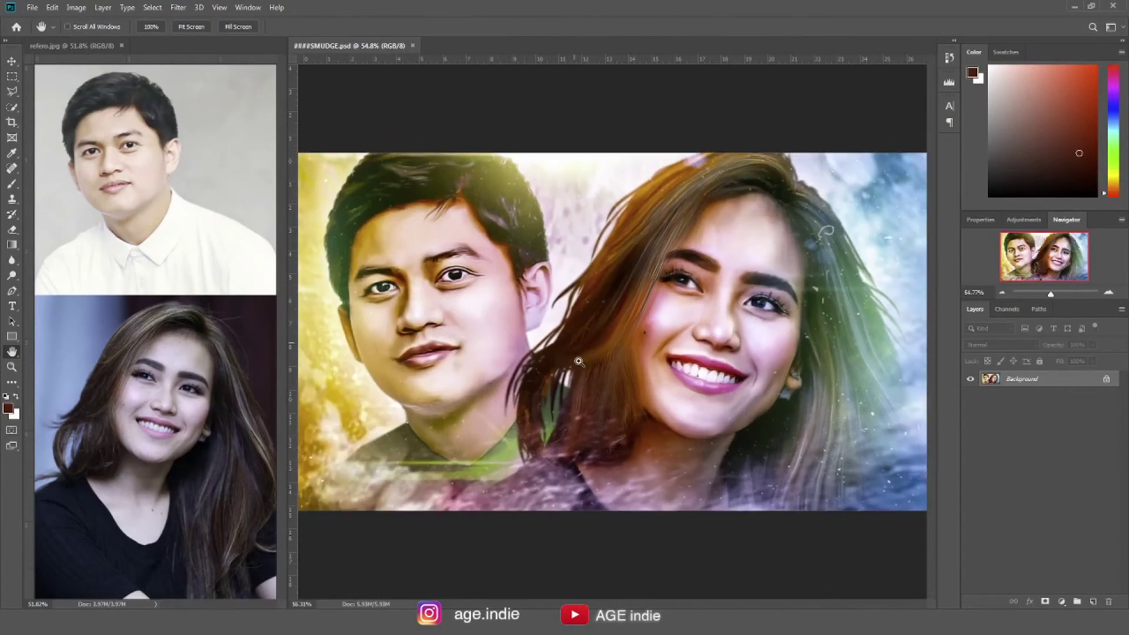
pyautogui.scroll(5, 812, 392)
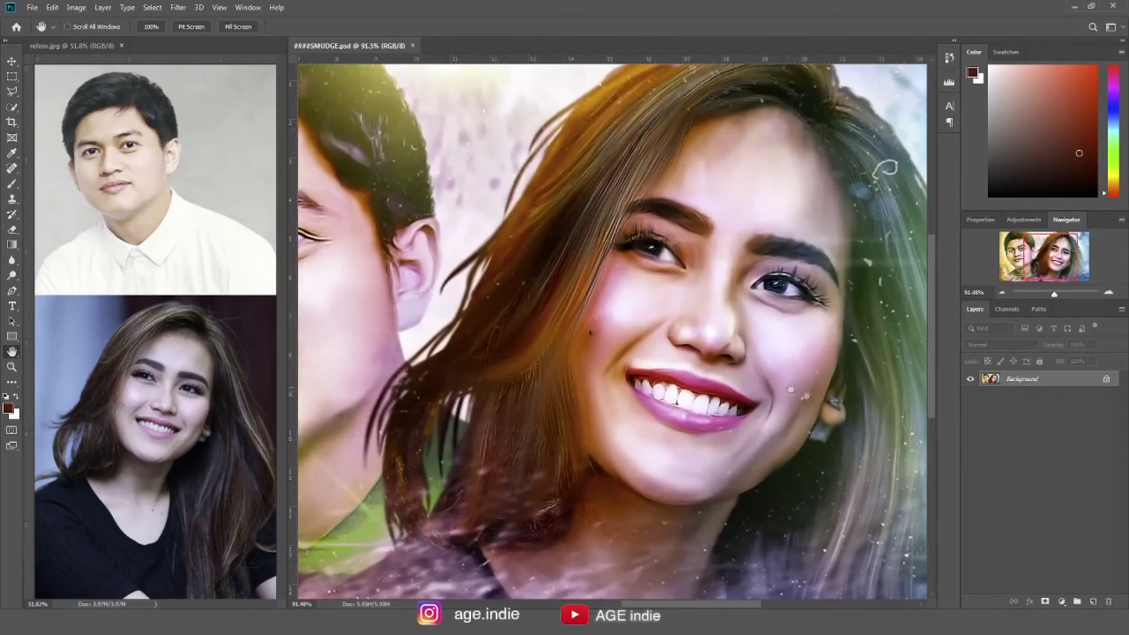
pyautogui.moveTo(812, 392); pyautogui.dragTo(765, 411)
pyautogui.scroll(-3, 765, 411)
pyautogui.scroll(-2, 528, 441)
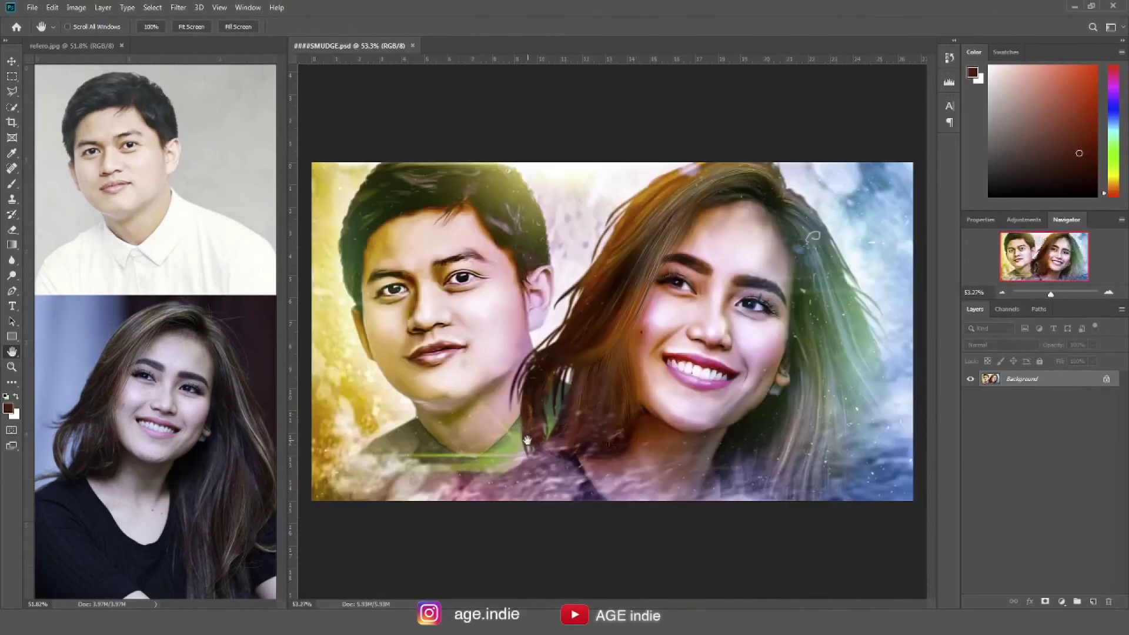
pyautogui.scroll(1, 568, 452)
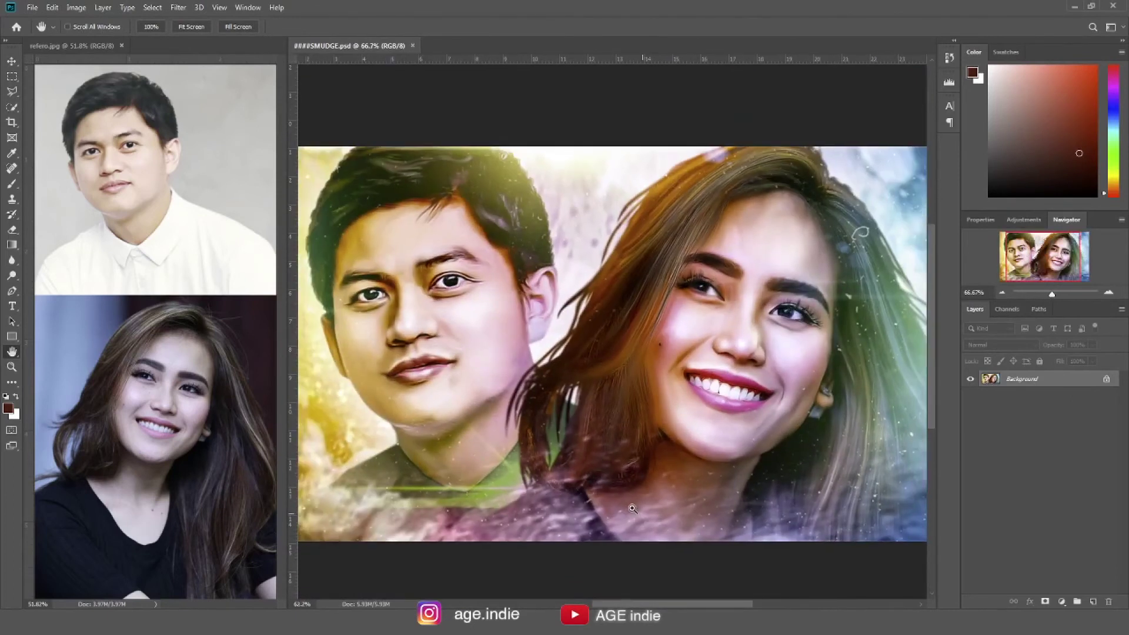
pyautogui.scroll(-1, 648, 528)
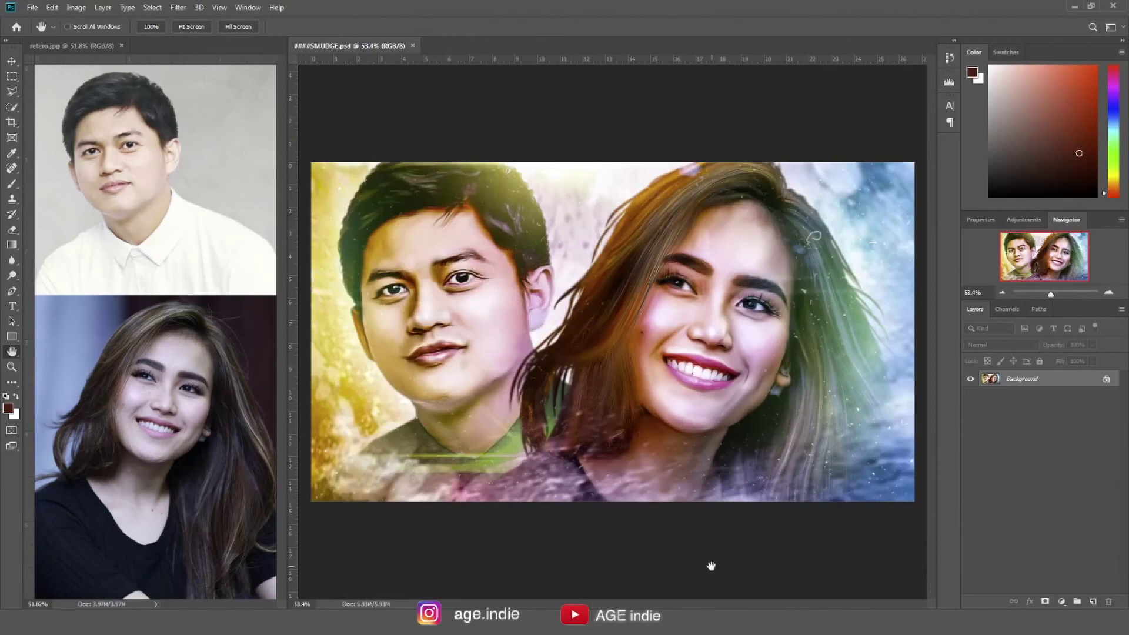